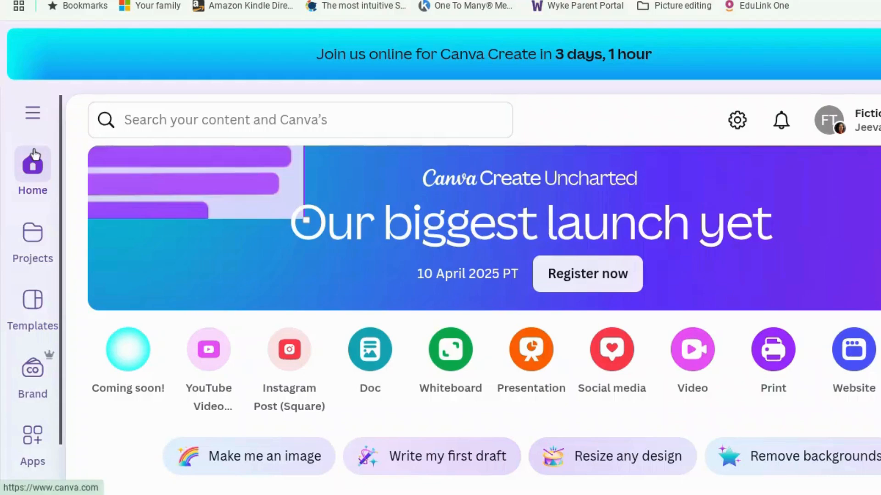
Start a new design and search the available design types for "kindle" and for "ebook".
scroll(202, 299, down, 1)
scroll(202, 298, down, 2)
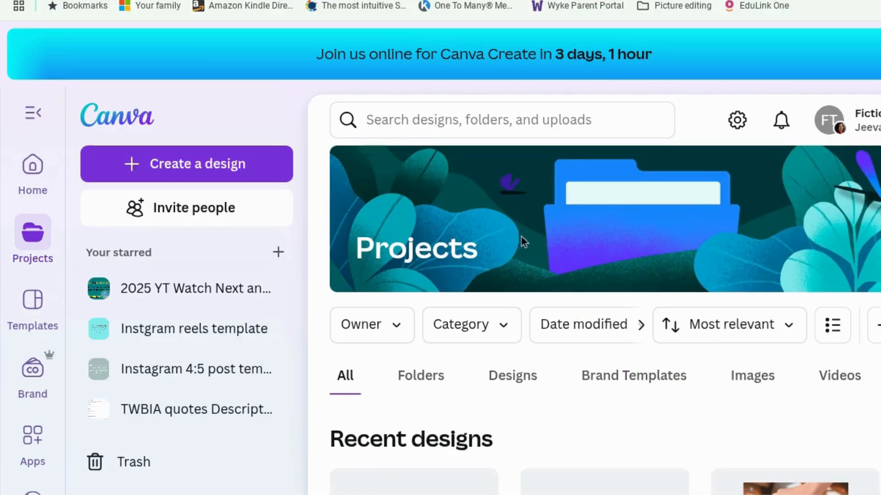
click(177, 169)
scroll(174, 239, down, 3)
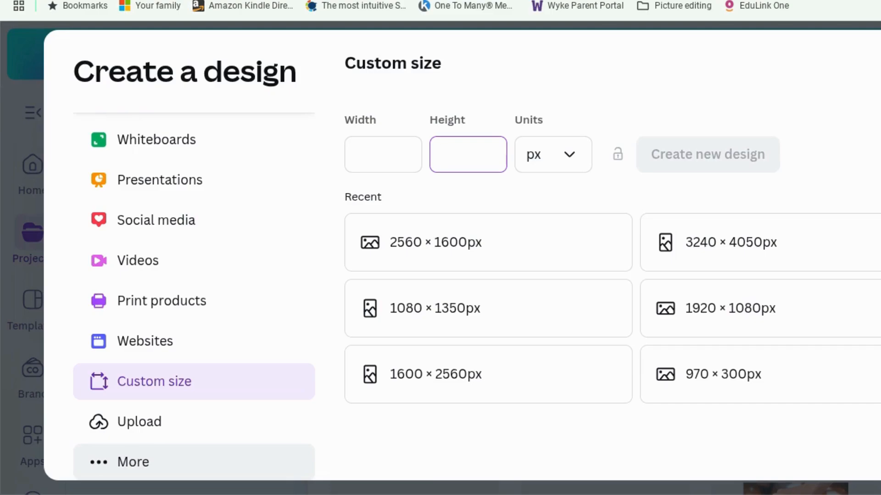
click(125, 451)
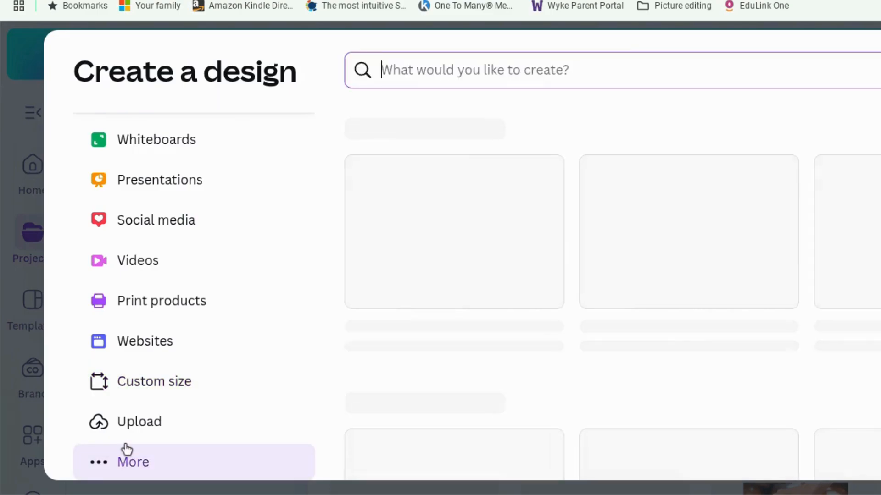
text(kindle)
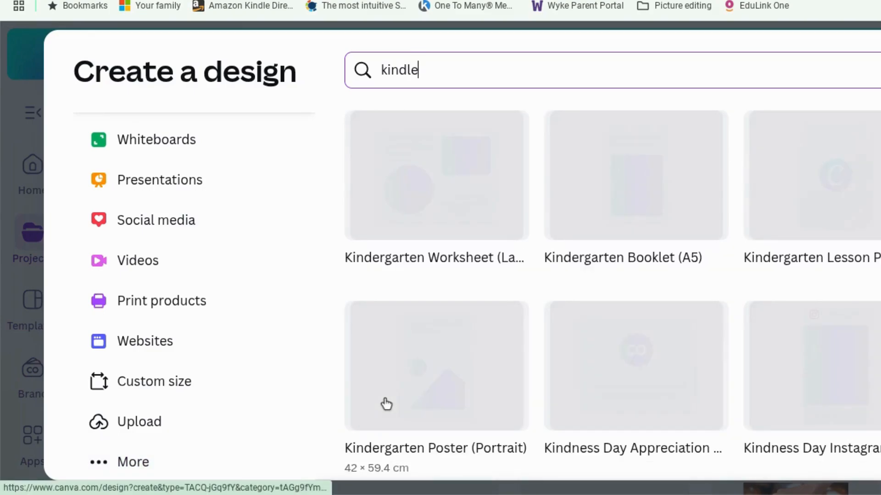
key(ctrl+a)
text(ebook)
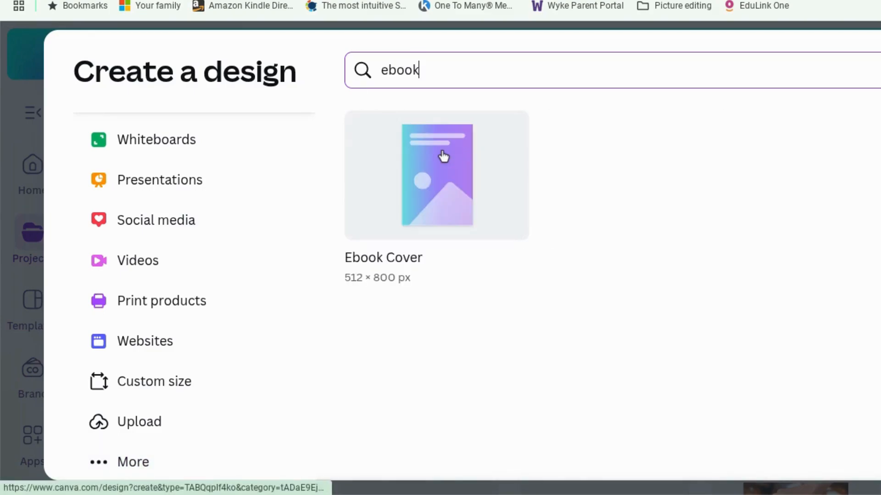
Create a blank custom-size design 1600 px wide and 2560 px high, and dismiss the template suggestions.
click(153, 394)
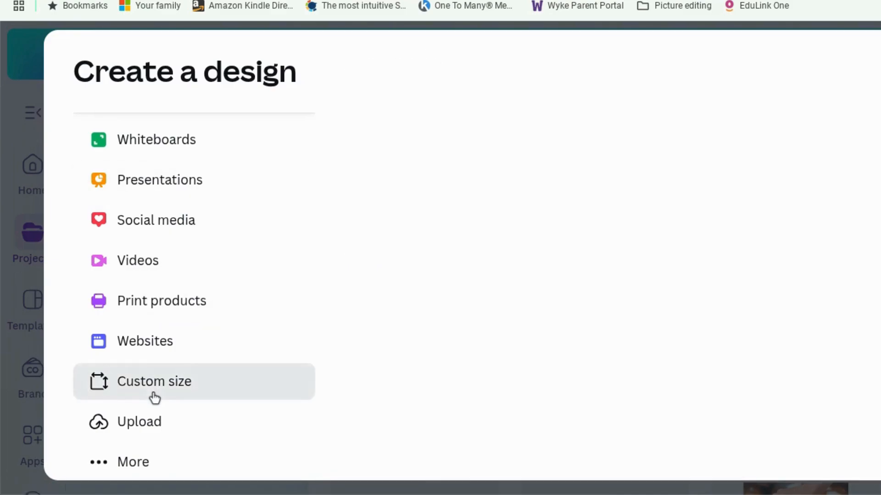
click(452, 157)
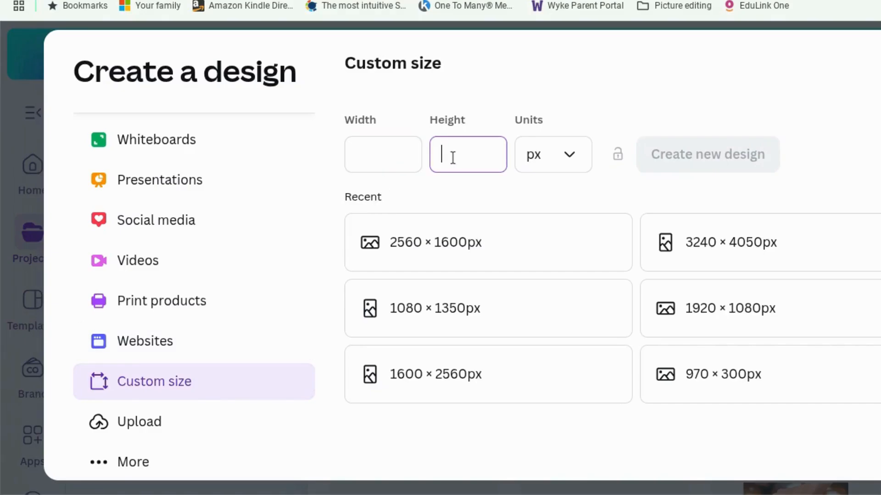
text(2560)
click(368, 158)
text(1600)
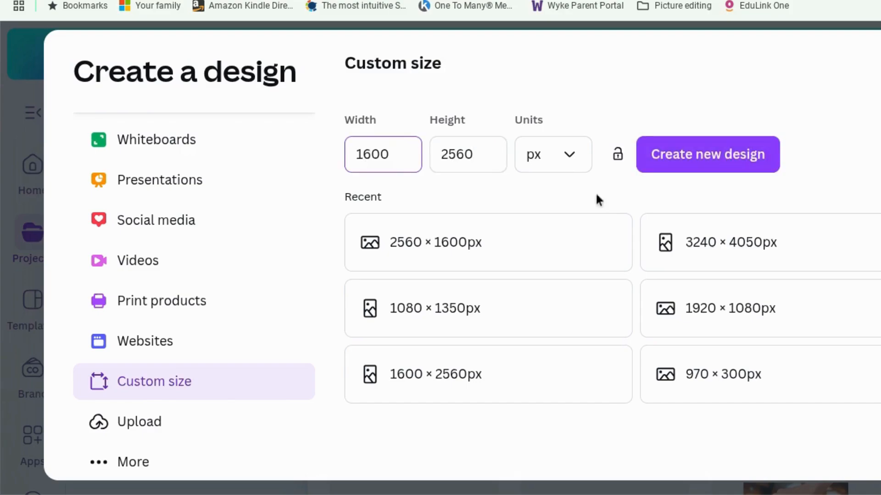
click(718, 168)
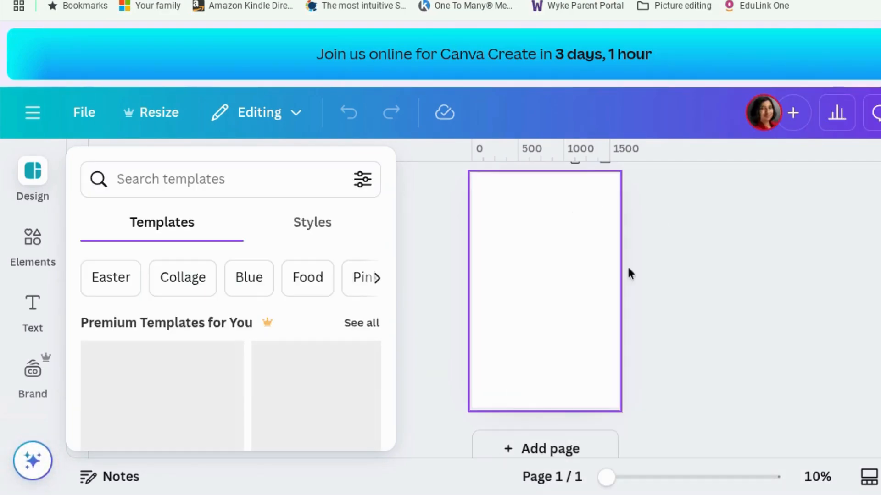
click(416, 249)
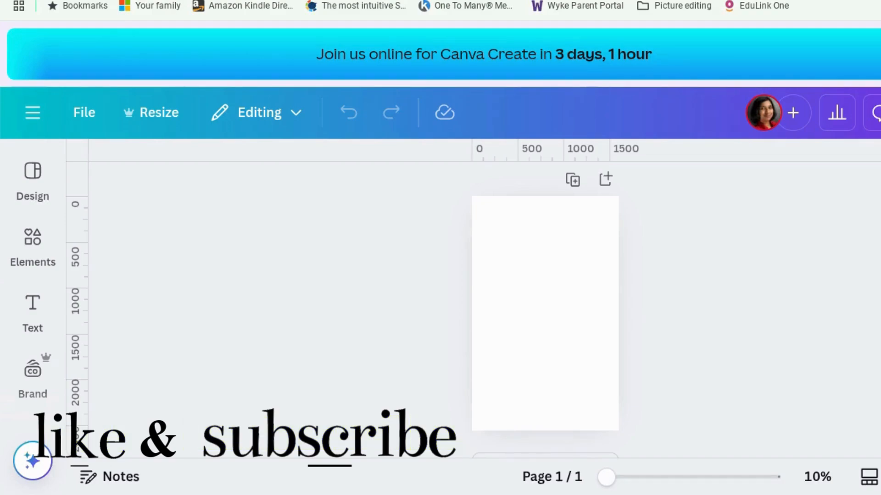
Search the elements library for "woman dancing" and limit the results to photos.
click(29, 246)
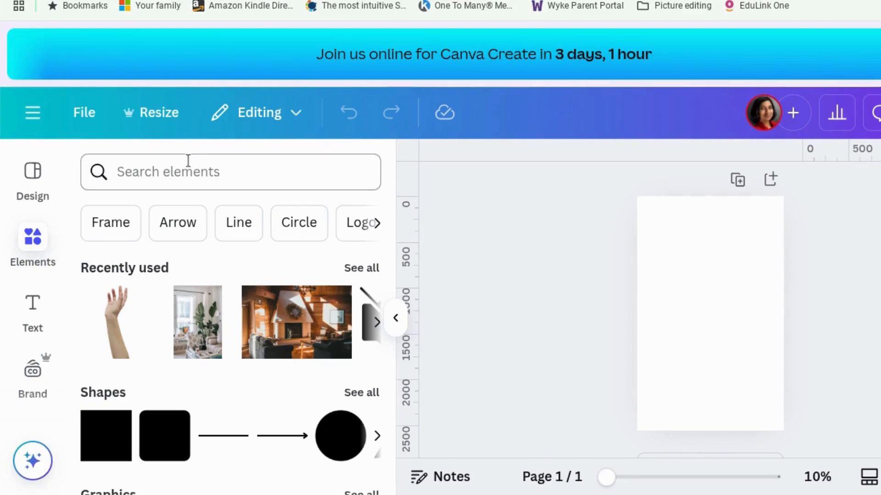
click(185, 177)
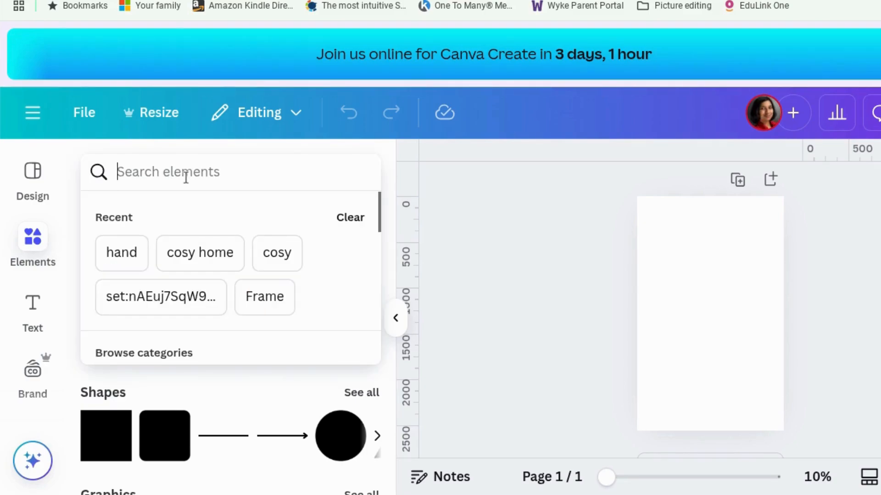
text(woman dancing)
key(Return)
click(360, 344)
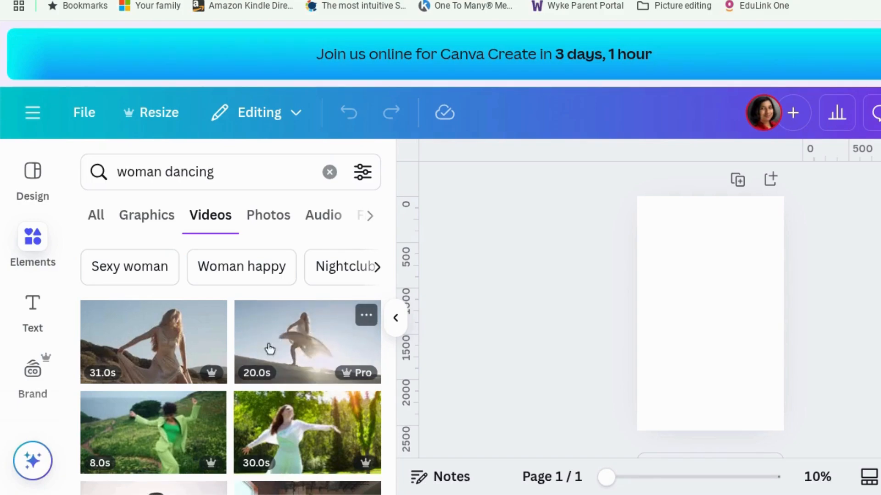
click(265, 222)
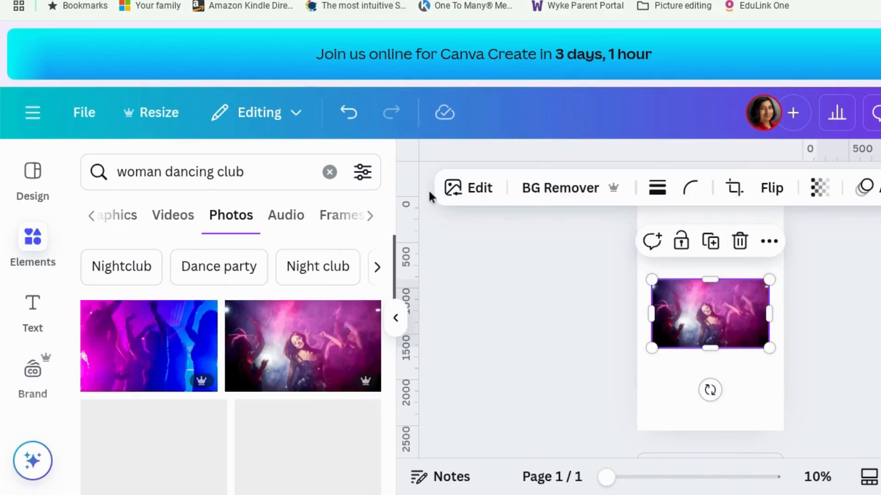
Filter the photo results to vertical orientation only.
click(374, 183)
scroll(322, 248, down, 2)
scroll(317, 252, down, 3)
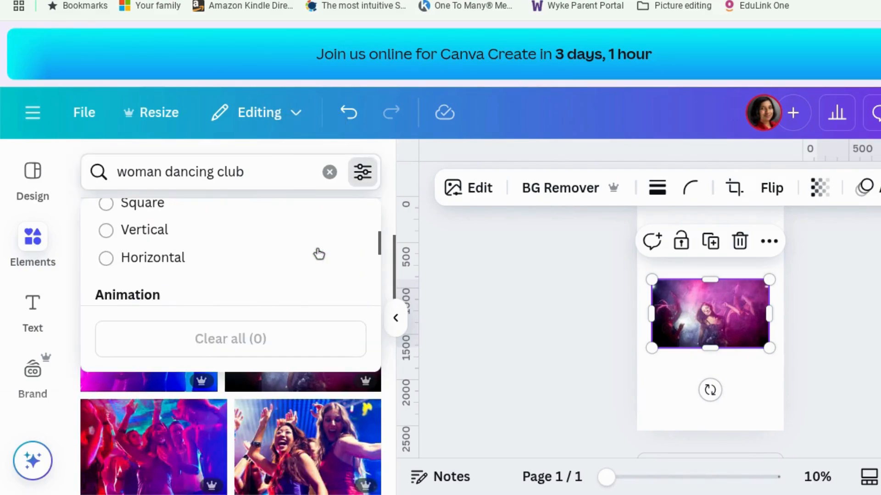
click(152, 223)
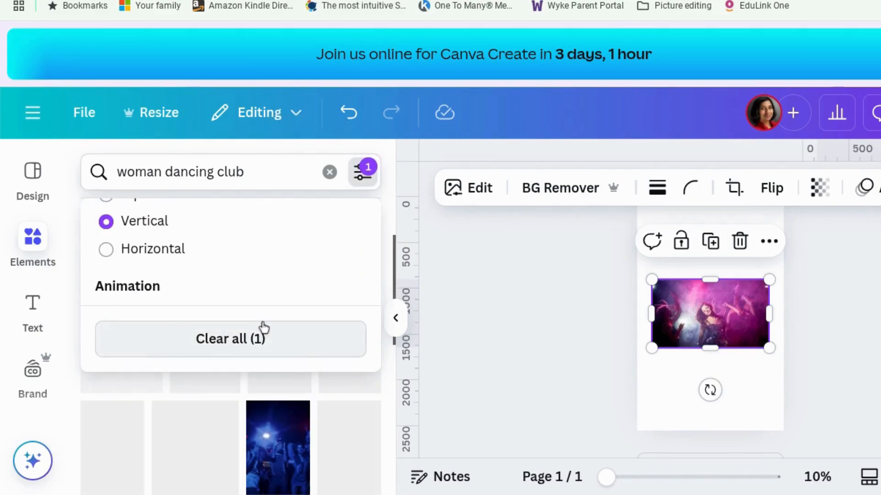
Browse the "woman dancing" photos and add the one of the couple in green and yellow dancing outdoors.
scroll(301, 379, down, 5)
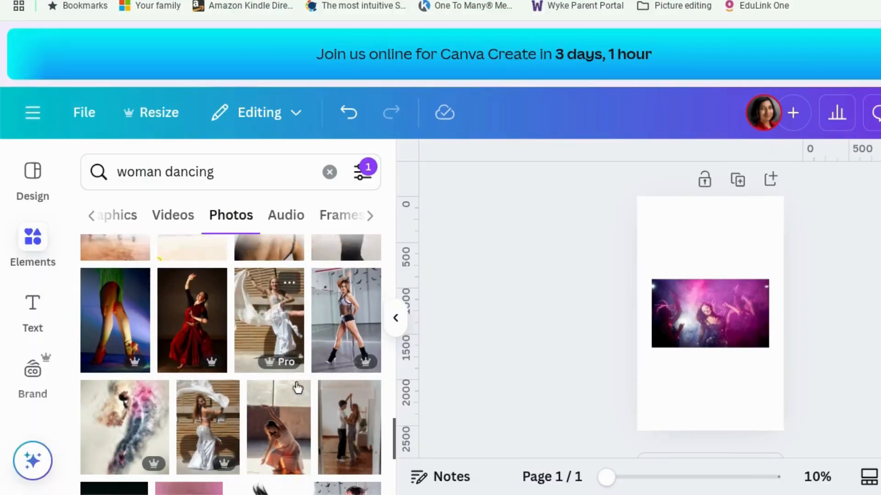
scroll(297, 388, down, 3)
scroll(297, 388, up, 5)
scroll(298, 387, up, 3)
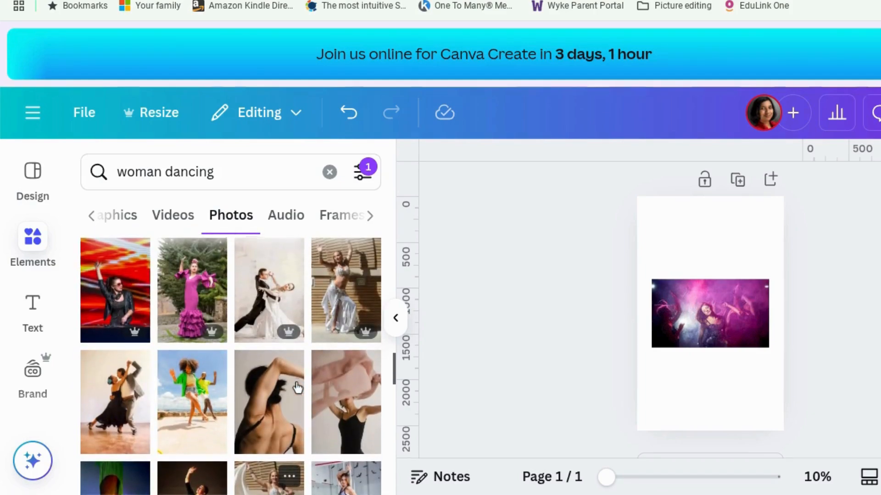
scroll(296, 382, up, 2)
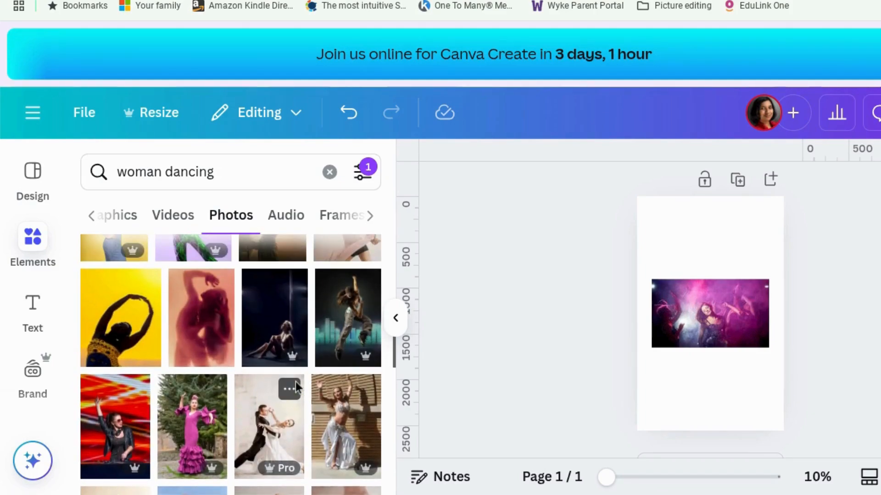
scroll(295, 382, up, 2)
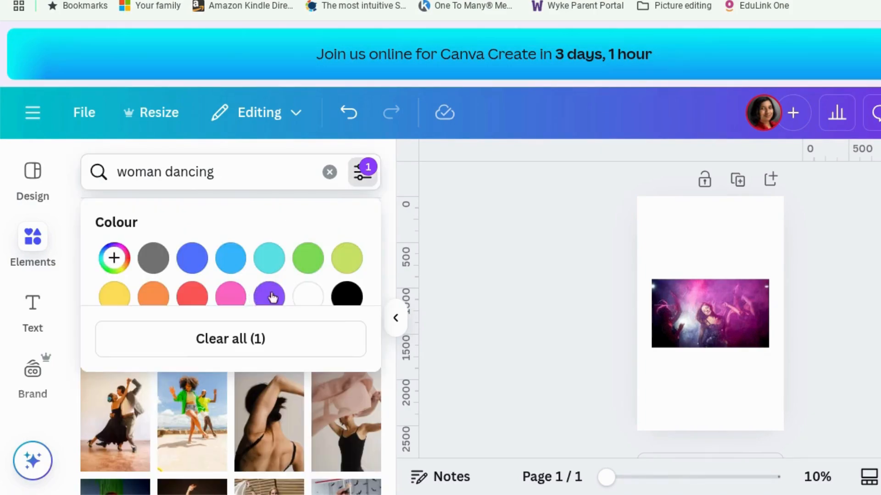
click(196, 435)
click(196, 435)
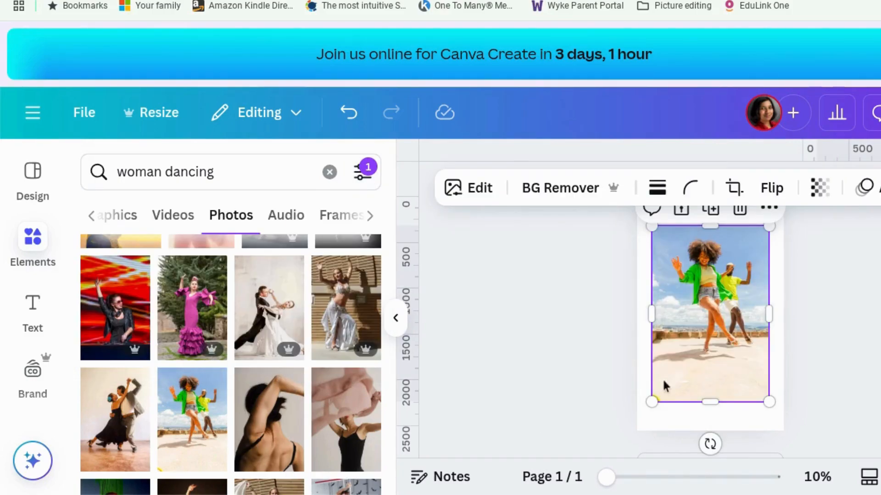
Delete the nightclub photo underneath and move the outdoor dancing photo back onto the page.
drag(700, 365, 821, 368)
click(732, 335)
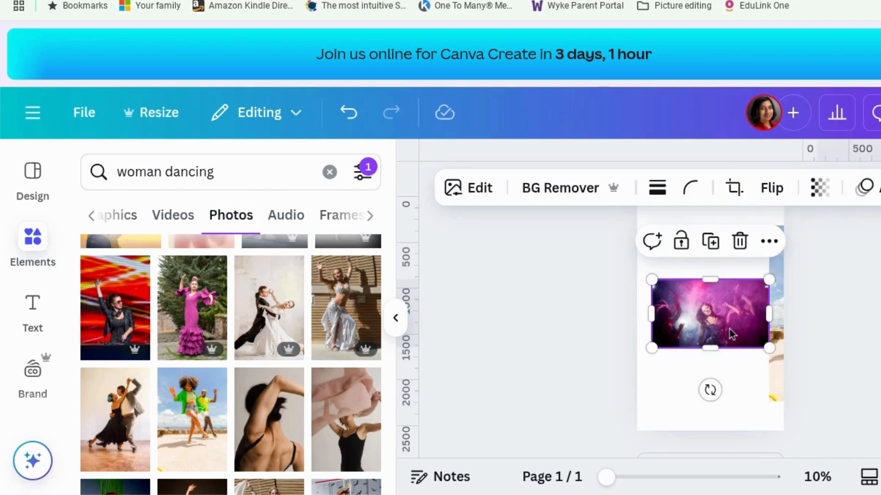
key(Delete)
drag(780, 310, 640, 307)
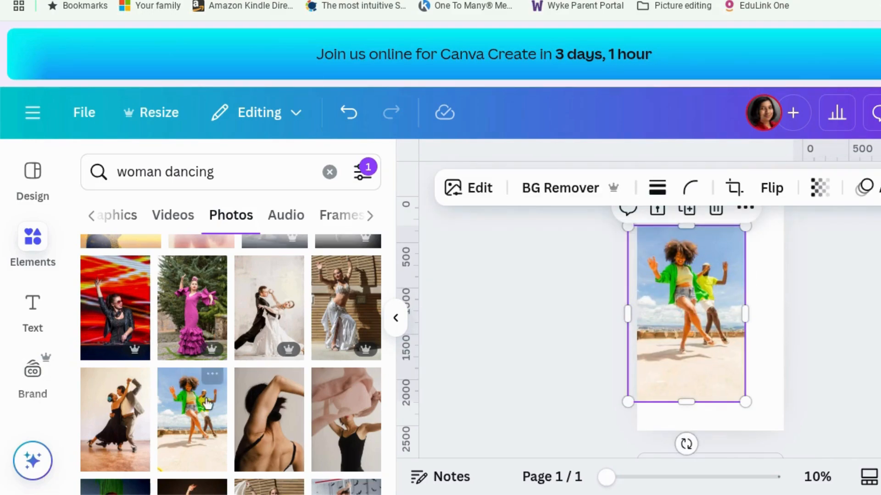
Browse the other elements by the dancing photo's creator, Studio Brazil, and return to the "woman dancing" results.
click(218, 387)
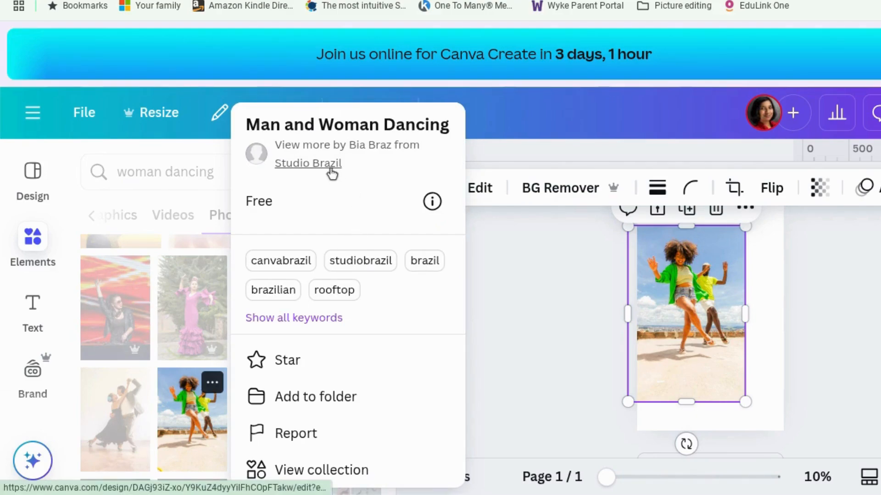
click(308, 164)
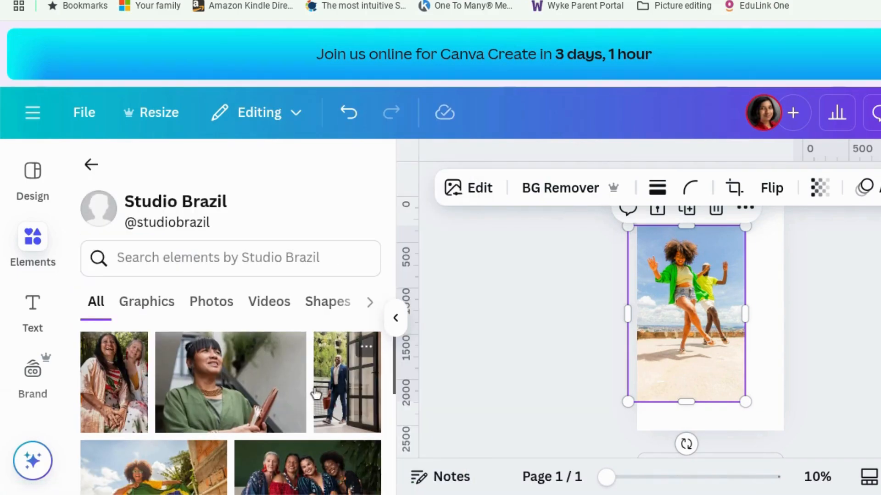
scroll(315, 393, down, 5)
scroll(316, 392, down, 5)
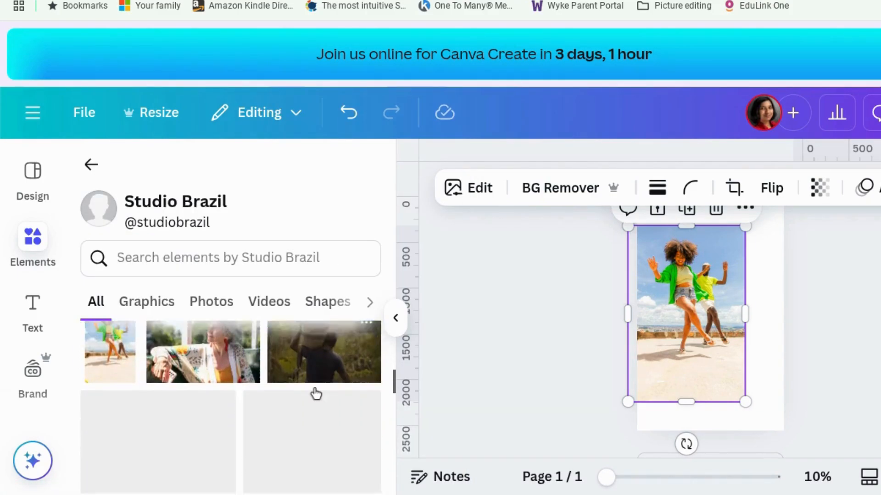
click(89, 168)
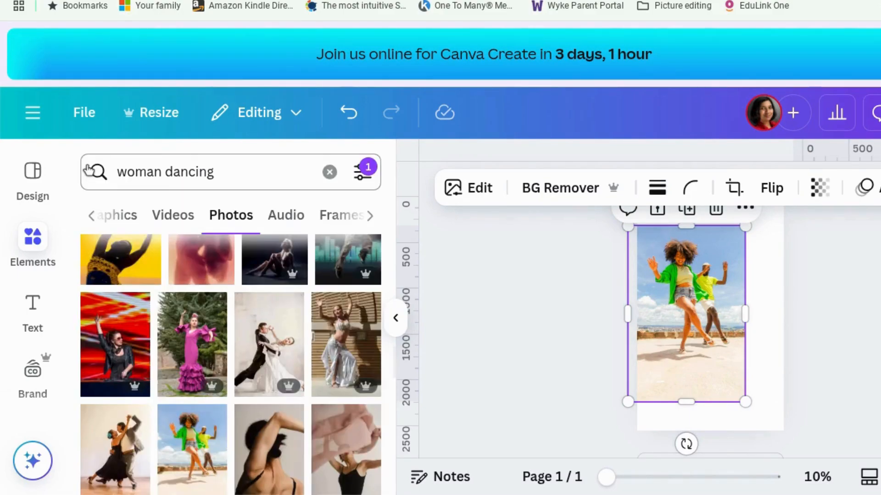
Enlarge the dancing photo and position it so that it covers the whole page with the dancers in view.
click(818, 326)
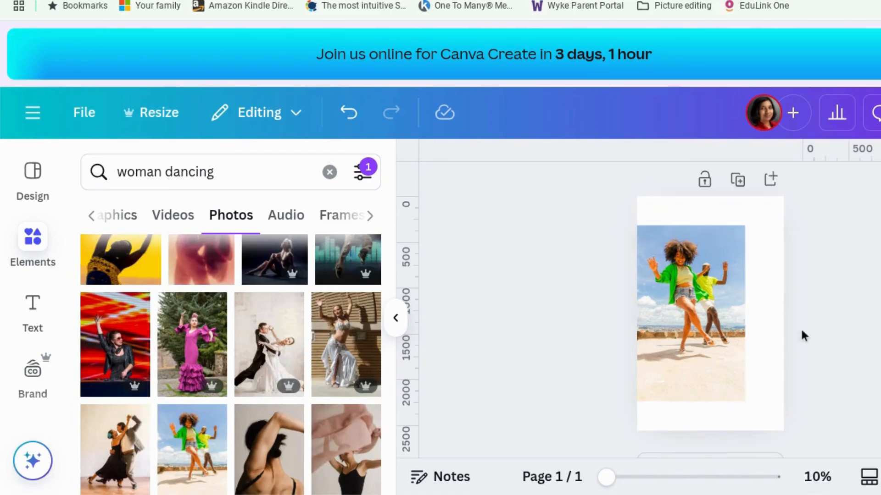
click(734, 307)
drag(746, 226, 803, 197)
drag(627, 402, 580, 475)
drag(710, 398, 737, 414)
drag(811, 382, 811, 382)
scroll(829, 363, up, 1)
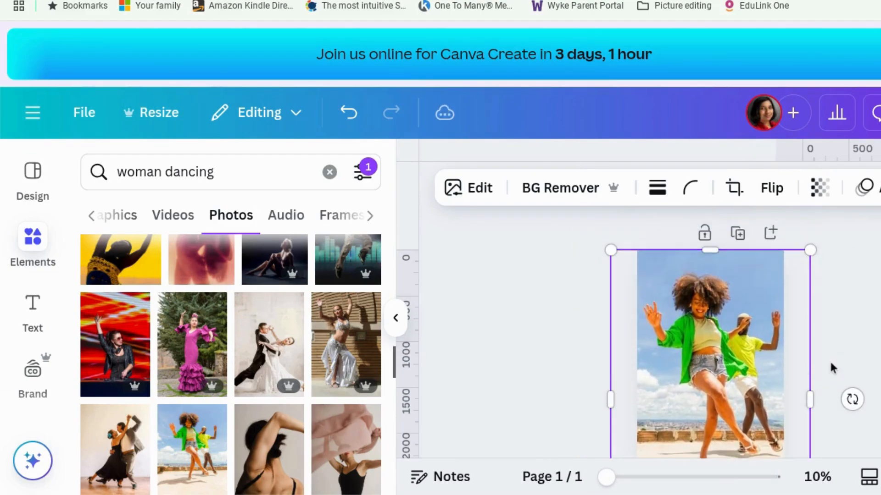
scroll(769, 358, down, 1)
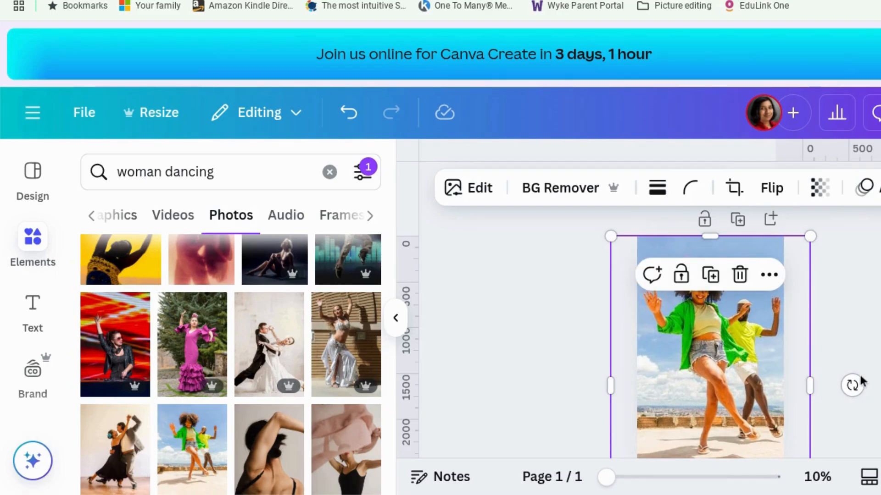
scroll(861, 380, down, 1)
scroll(861, 380, up, 1)
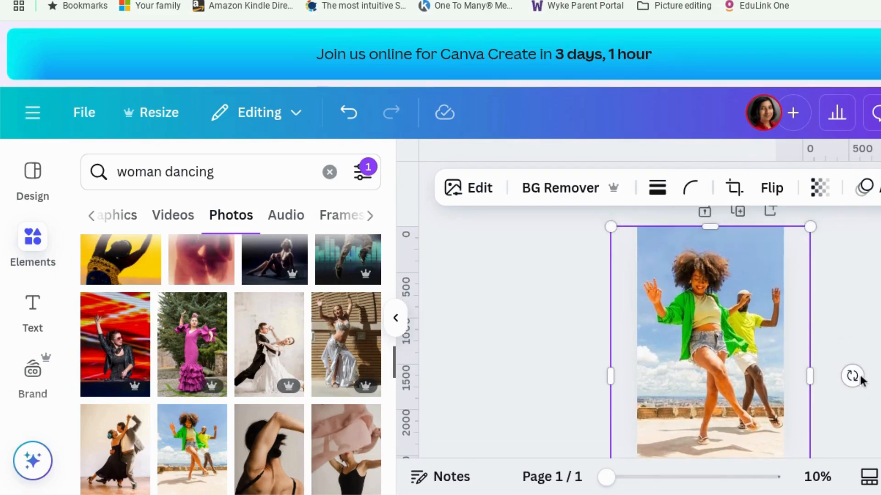
click(877, 369)
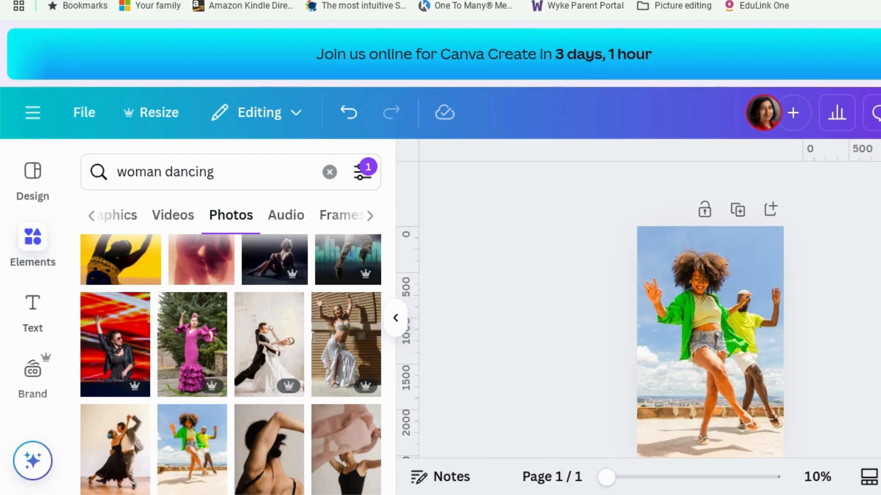
Open the adjustments for the dancing photo and limit them to its background after trying the foreground area.
click(756, 248)
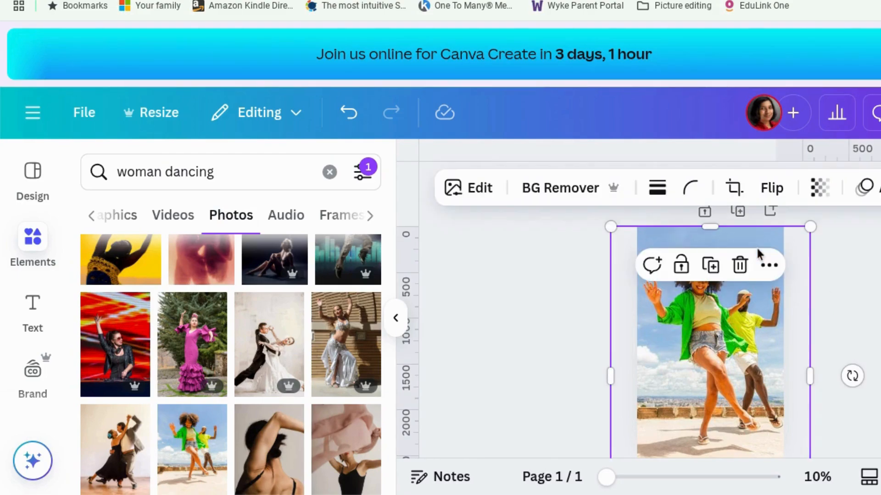
click(479, 195)
scroll(252, 335, up, 3)
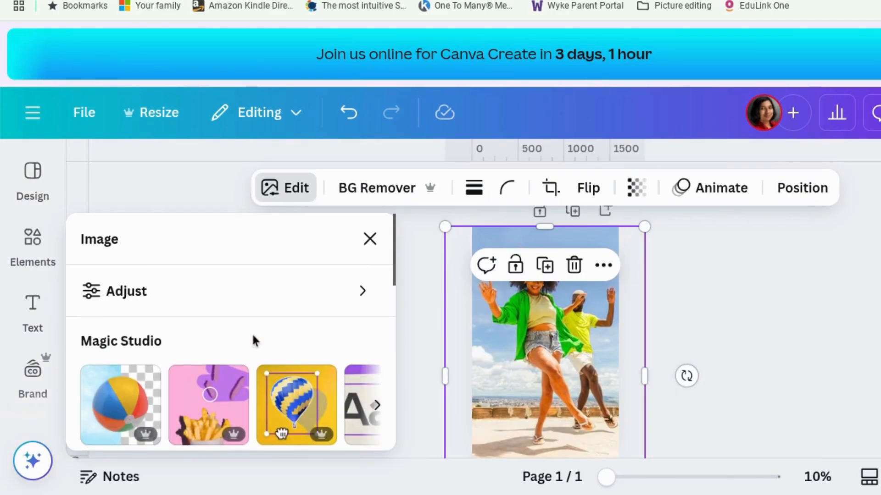
click(139, 297)
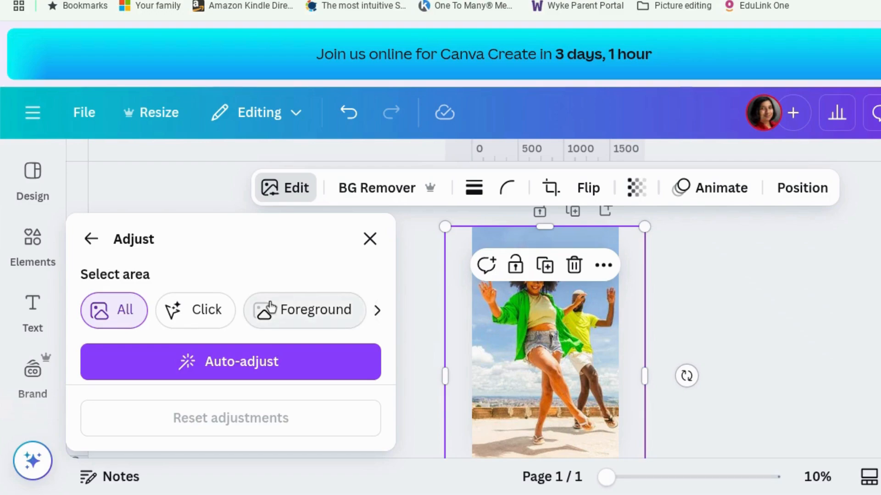
scroll(266, 305, down, 2)
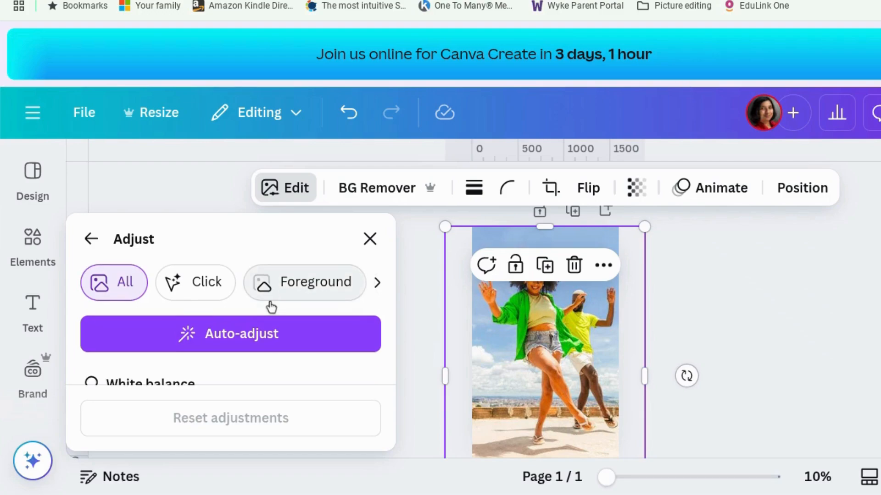
click(342, 283)
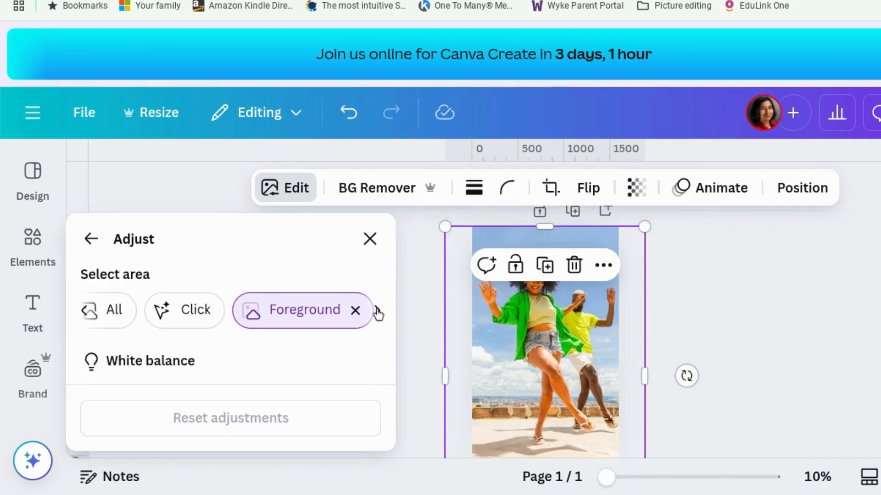
click(357, 311)
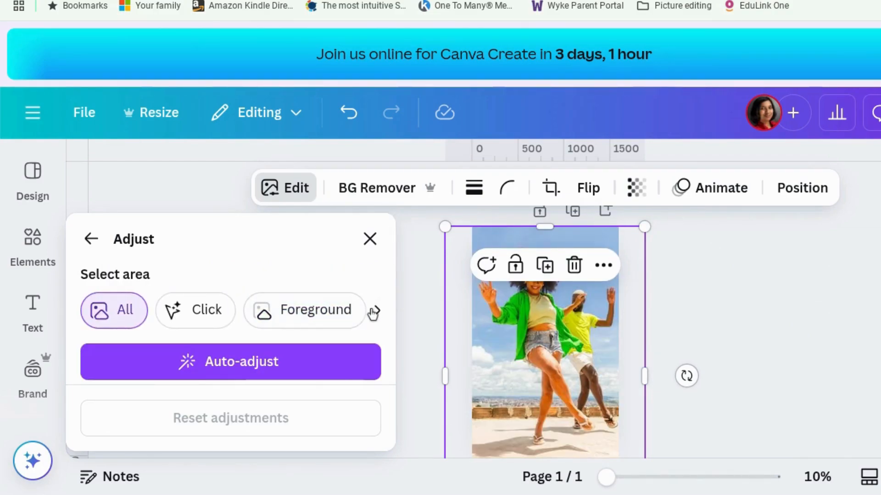
click(376, 311)
click(334, 313)
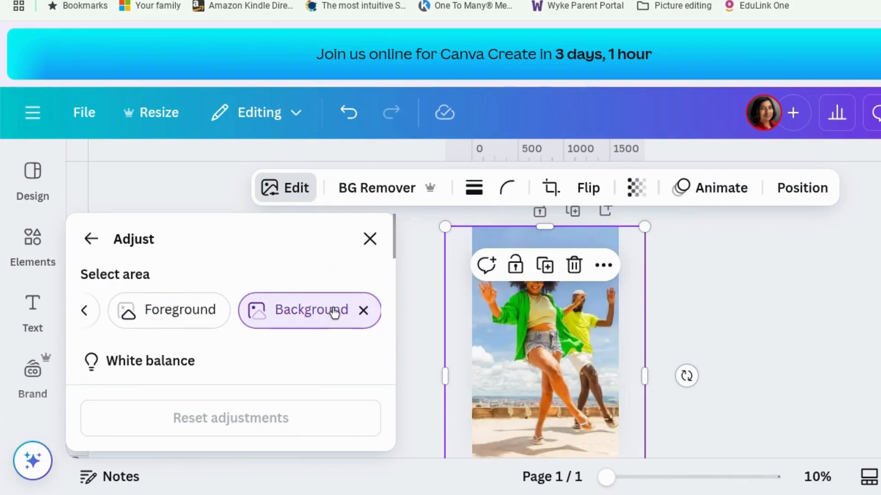
Set the photo background's vibrance and saturation to -100.
scroll(687, 301, down, 2)
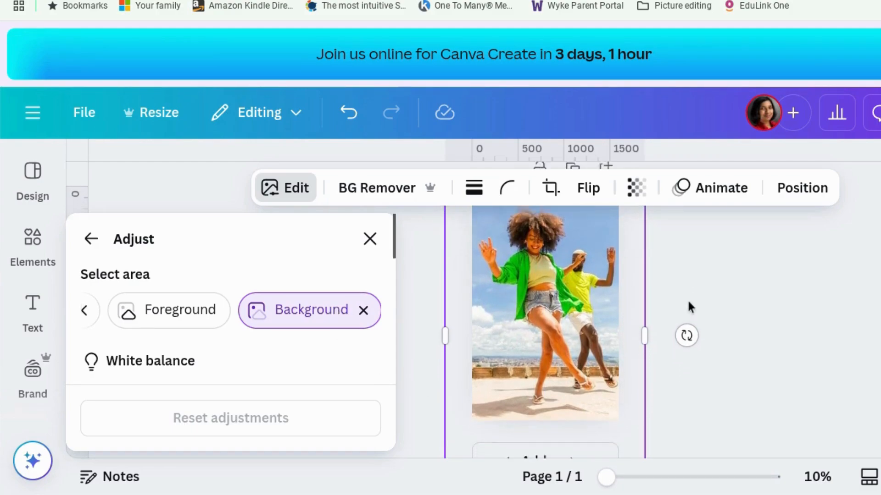
scroll(321, 330, down, 3)
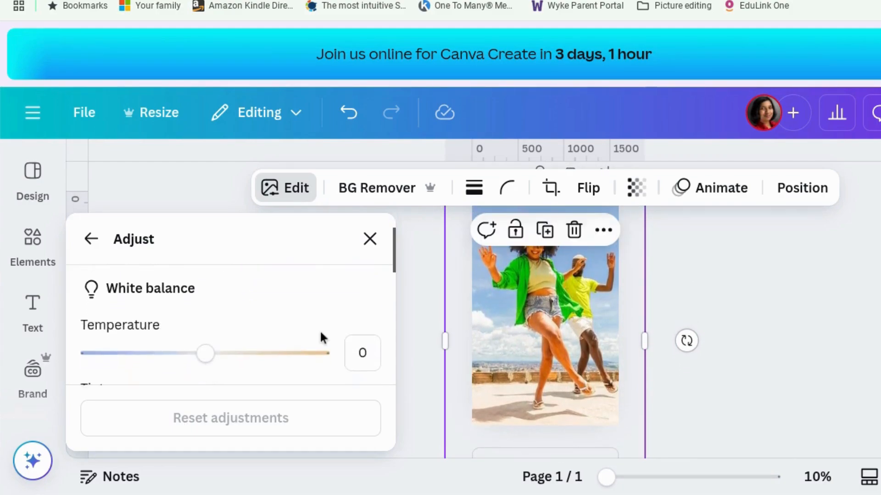
scroll(238, 374, down, 5)
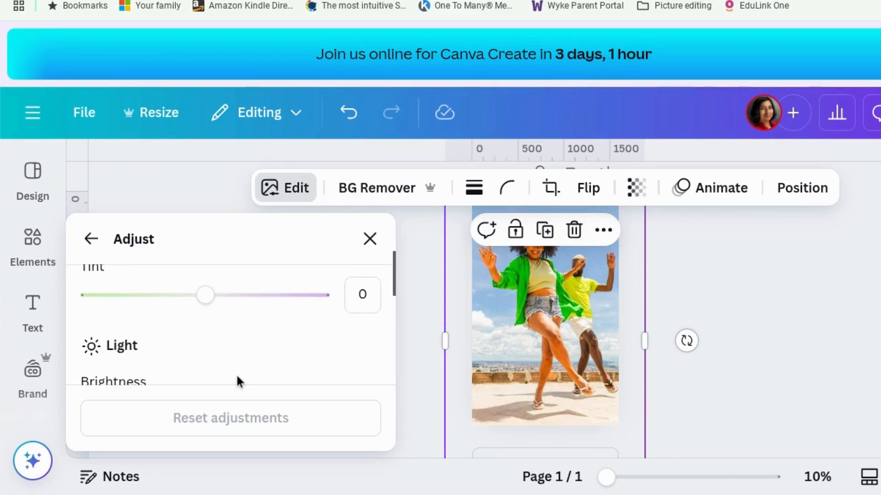
scroll(237, 380, down, 6)
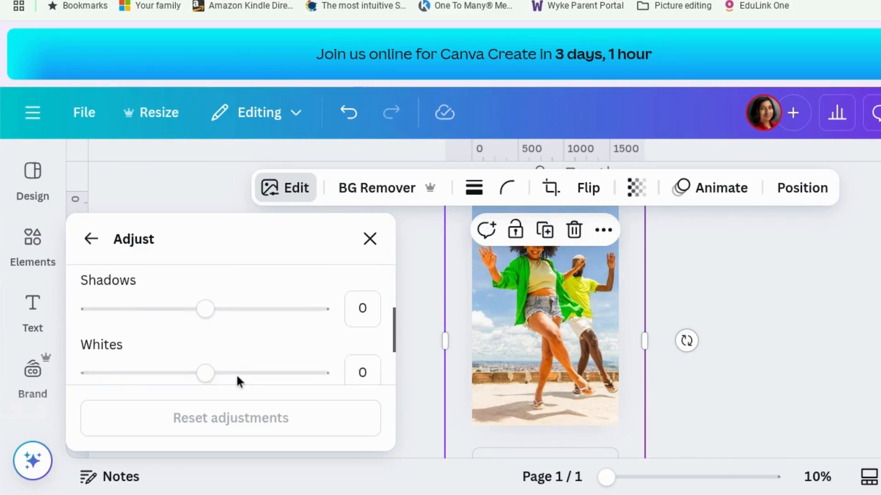
scroll(237, 382, down, 2)
scroll(237, 382, up, 2)
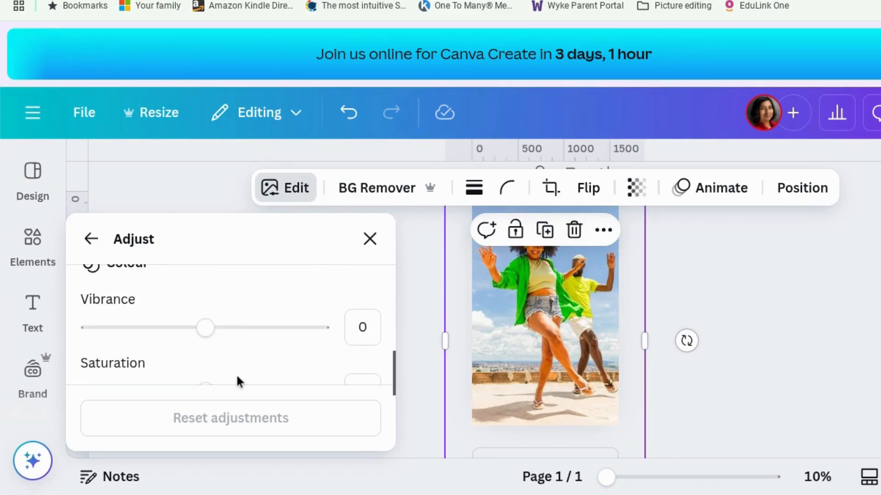
scroll(237, 382, down, 1)
scroll(236, 374, down, 1)
scroll(235, 373, up, 2)
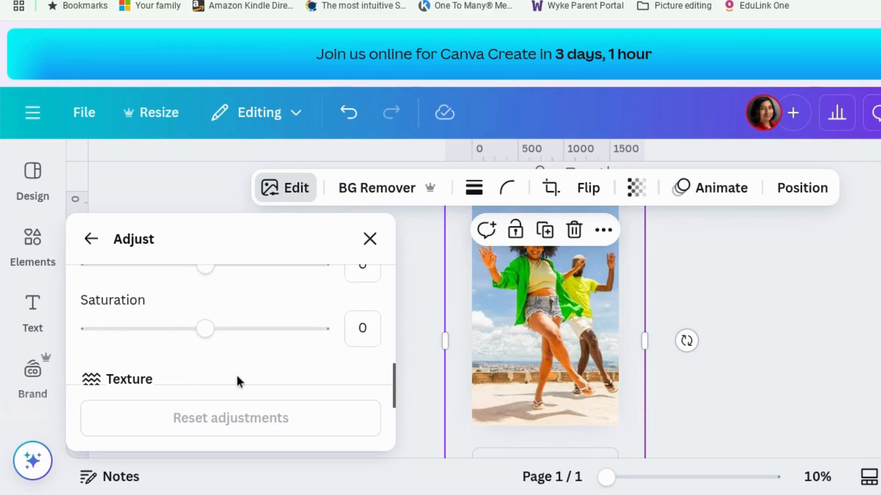
drag(209, 309, 67, 310)
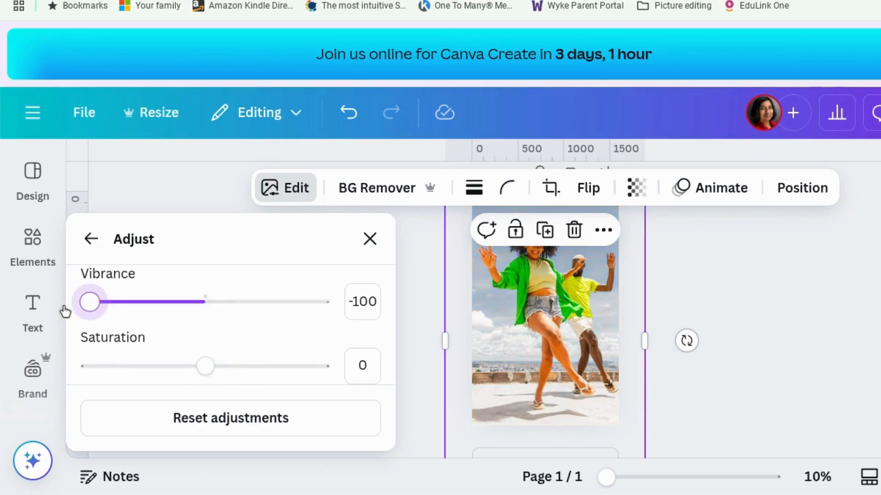
drag(202, 366, 86, 363)
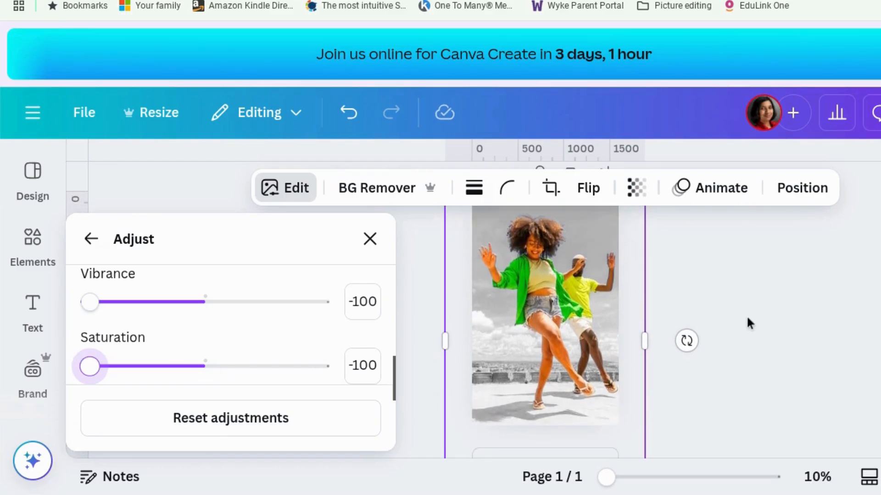
Raise the photo background's vibrance to -4 and bring its saturation back up to about neutral.
scroll(152, 340, up, 2)
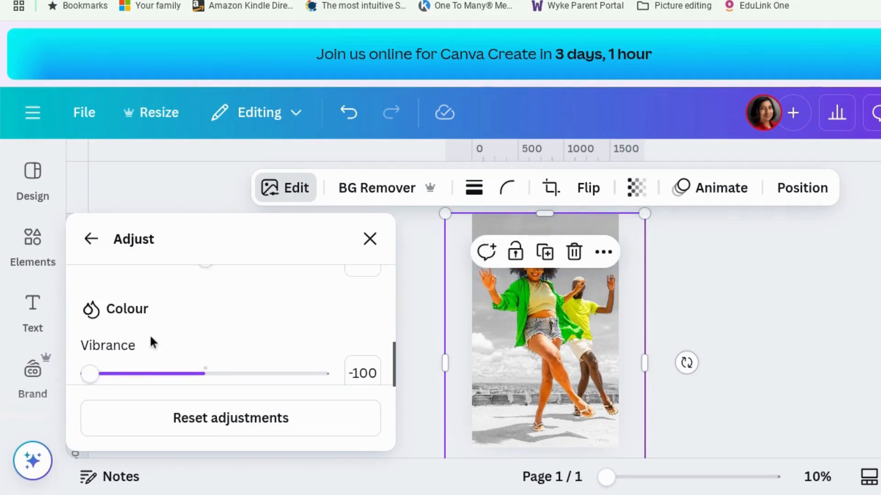
scroll(152, 341, down, 1)
drag(123, 357, 209, 356)
scroll(102, 353, down, 1)
drag(92, 349, 203, 352)
scroll(203, 351, up, 3)
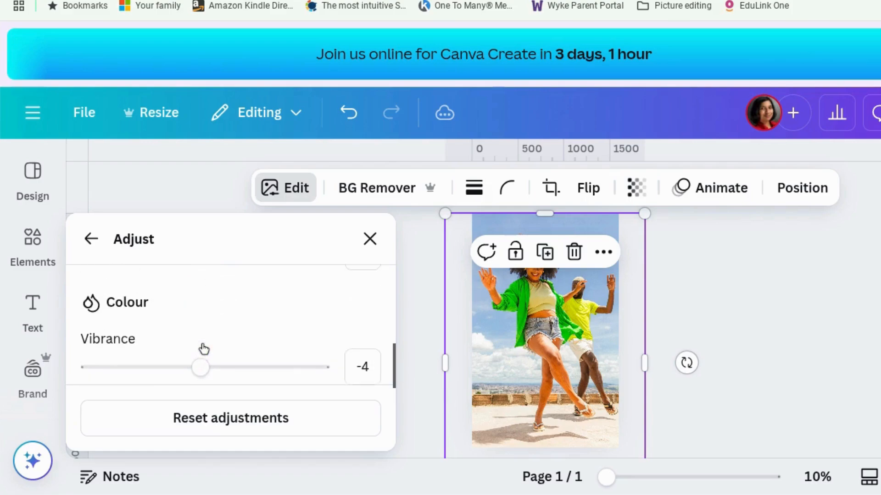
Try a brightness of -98 on the photo background, and return the brightness to 0.
scroll(202, 342, up, 6)
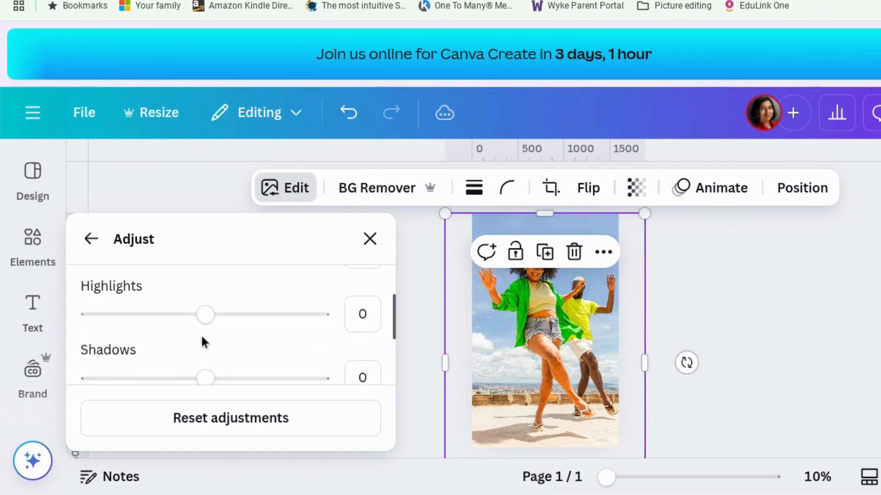
scroll(202, 341, up, 2)
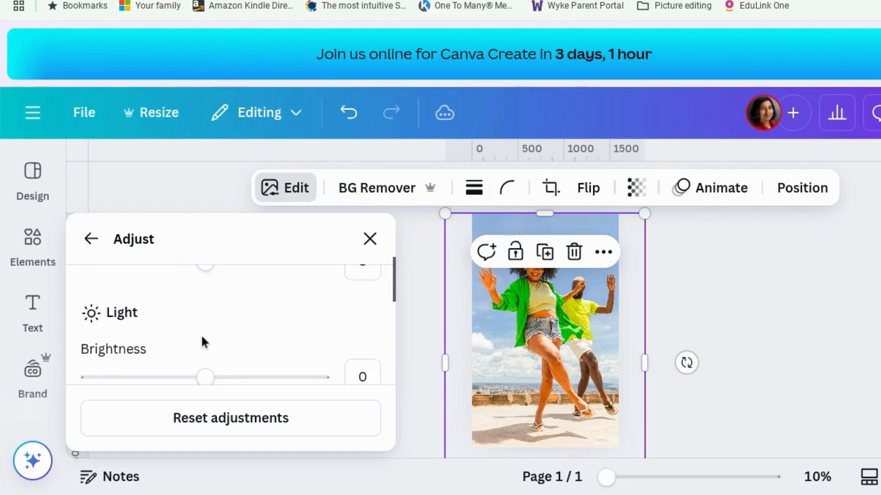
scroll(202, 342, down, 2)
drag(203, 347, 91, 351)
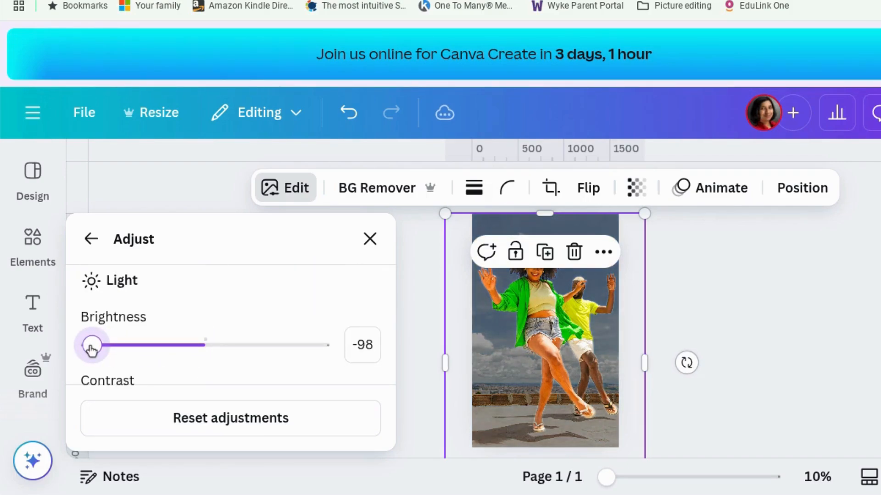
drag(92, 348, 207, 347)
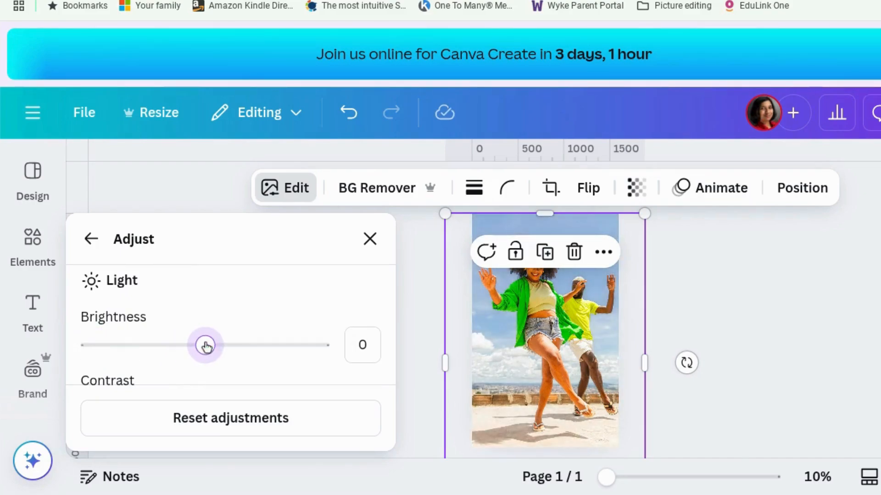
Try a temperature of 88 and a tint of -51 on the photo background, then reset all adjustments and leave them.
scroll(205, 344, up, 4)
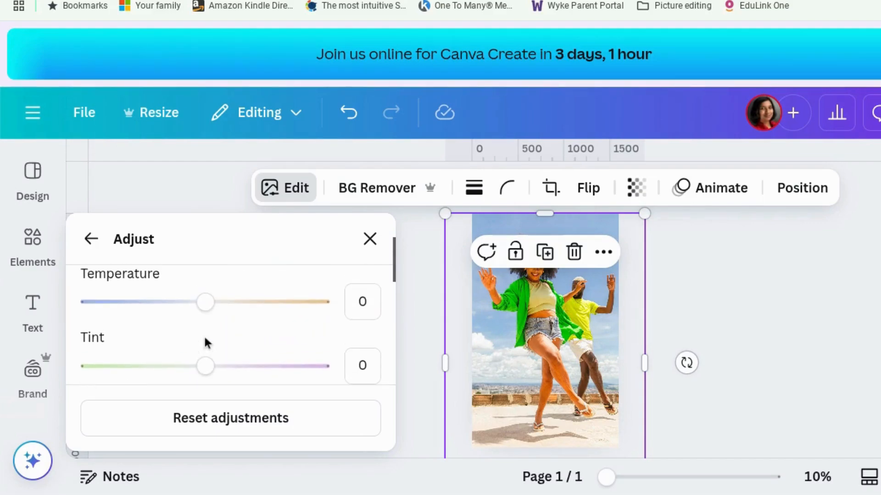
drag(196, 307, 120, 301)
mouse_move(322, 304)
mouse_down()
mouse_move(341, 306)
mouse_move(268, 305)
mouse_move(306, 304)
mouse_up()
drag(210, 372, 147, 372)
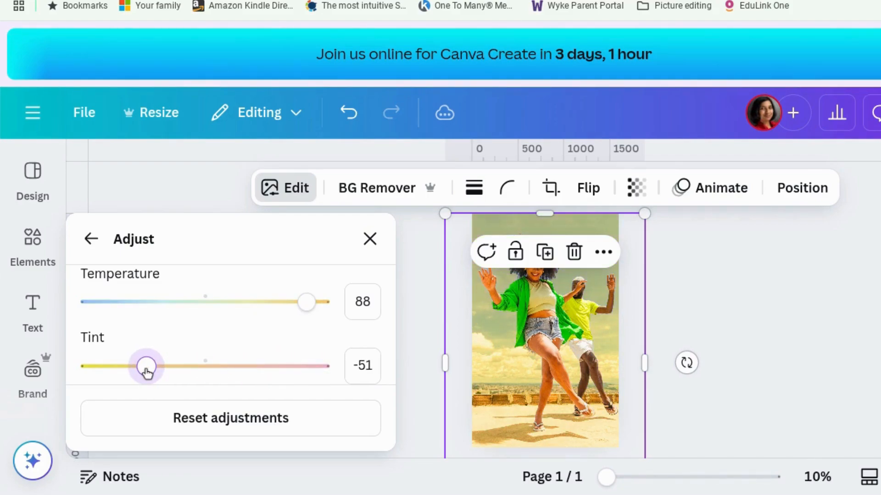
click(222, 418)
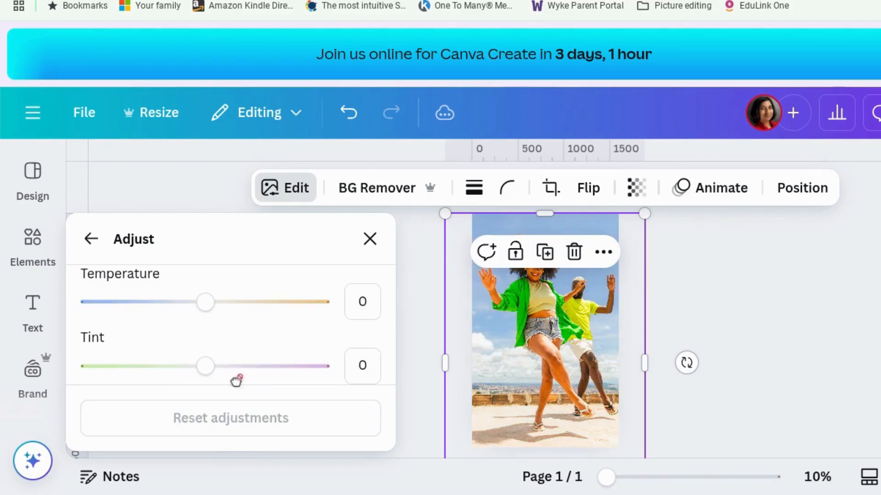
click(94, 240)
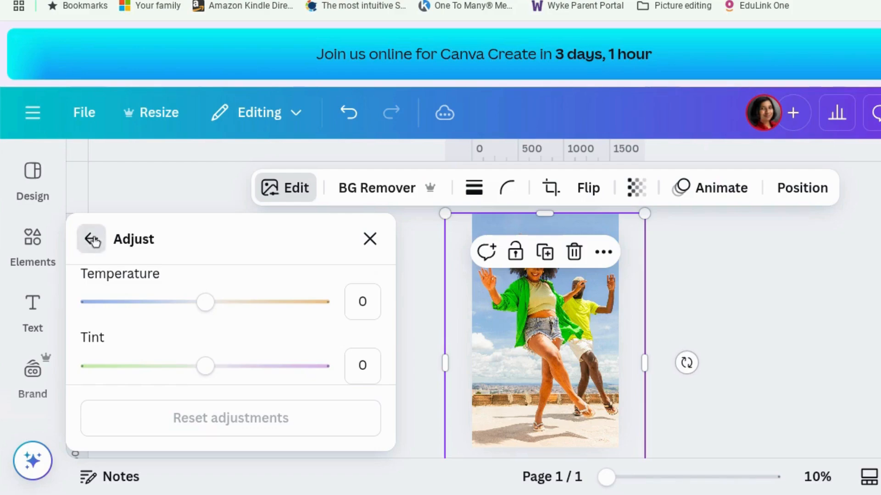
Resize and reposition the dancing photo so that it covers the page width and its upper edge meets the page's upper edge.
drag(606, 224, 601, 230)
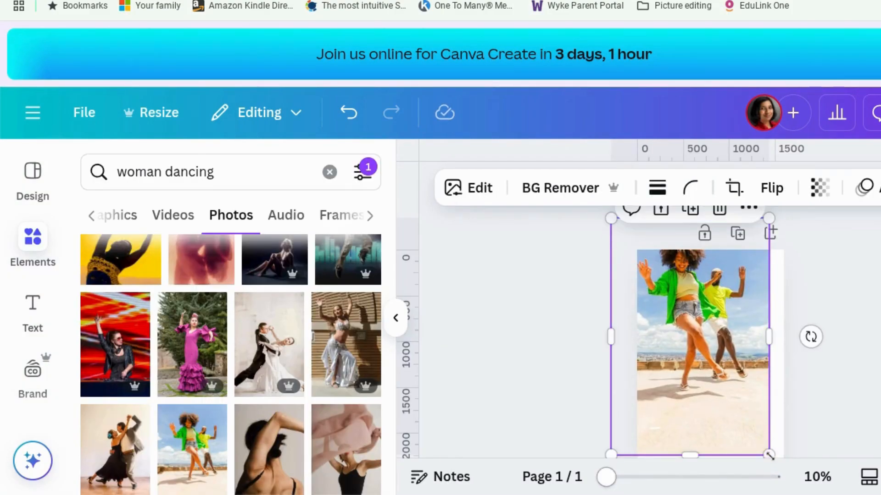
drag(769, 455, 786, 477)
drag(842, 487, 844, 488)
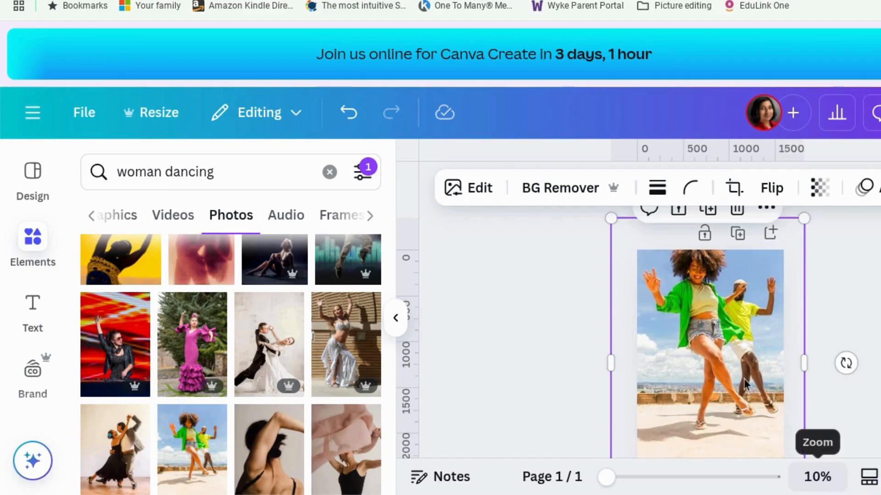
drag(733, 340, 732, 371)
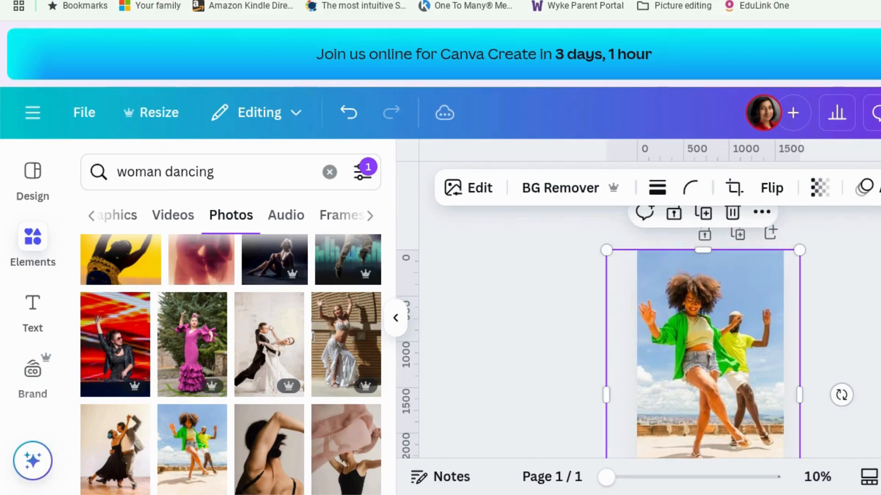
Deselect the photo and duplicate the cover page.
click(518, 357)
scroll(861, 309, up, 1)
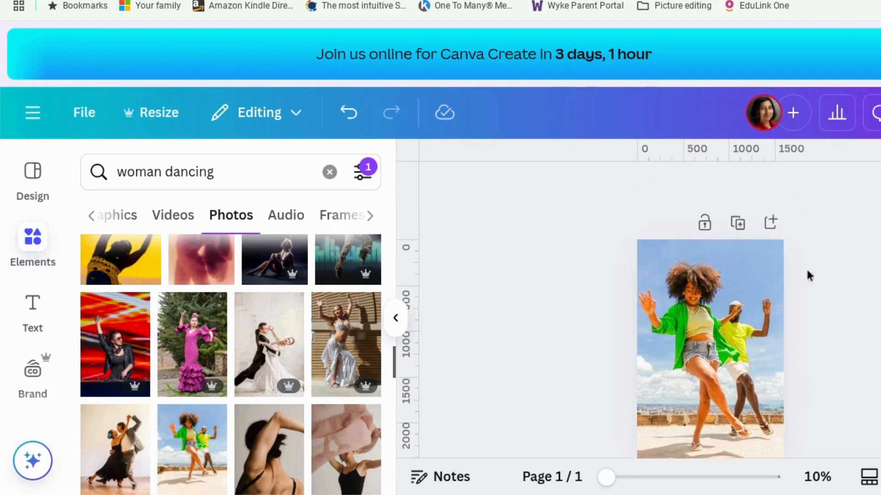
click(738, 228)
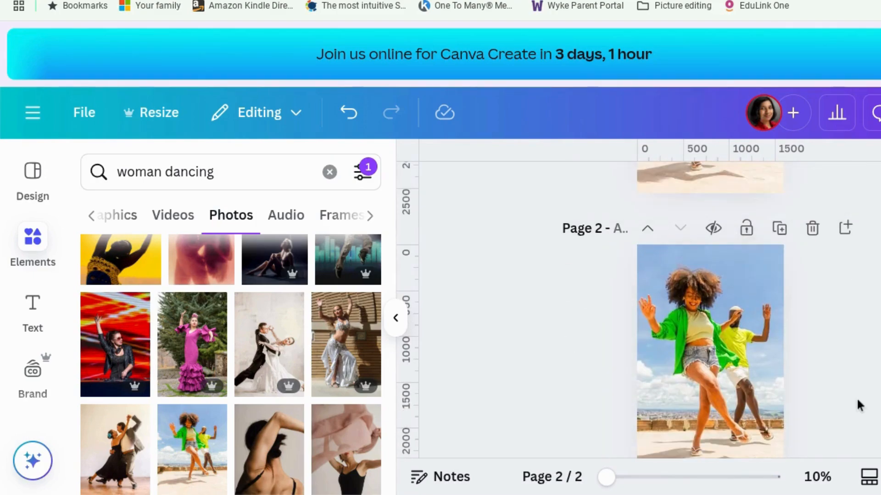
Open Magic Grab for the dancing photo on page 2.
click(704, 370)
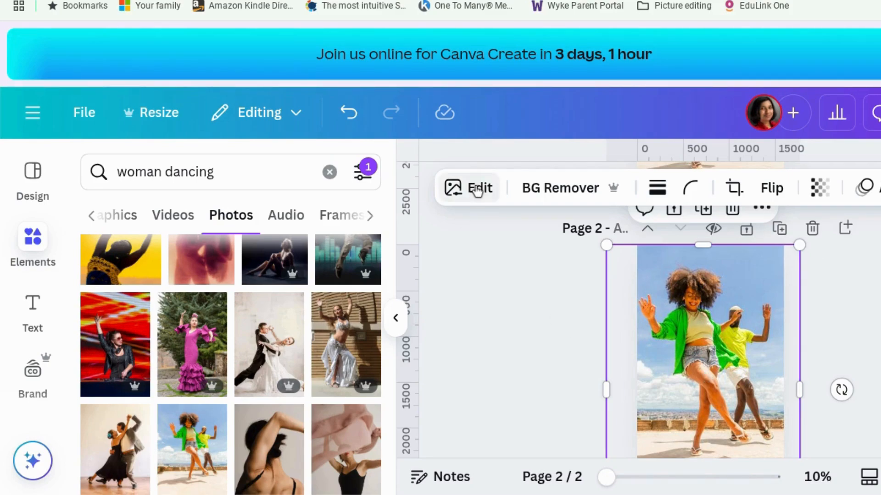
click(395, 318)
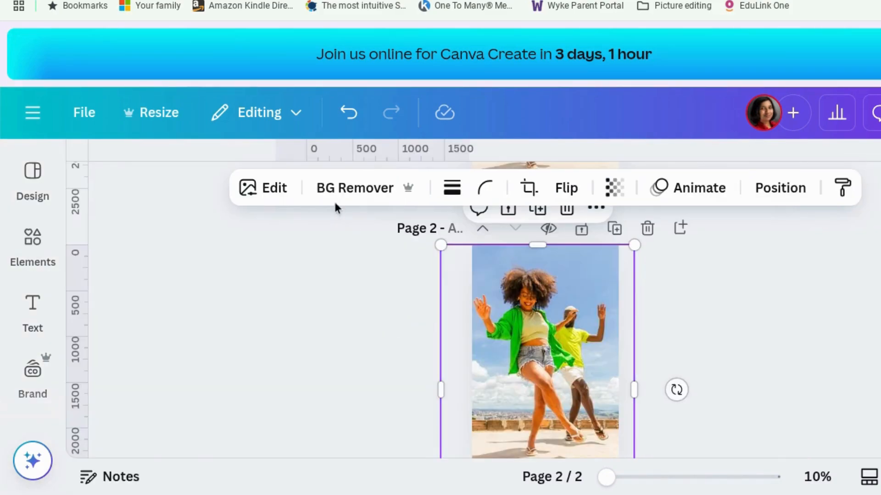
click(268, 192)
scroll(211, 399, down, 3)
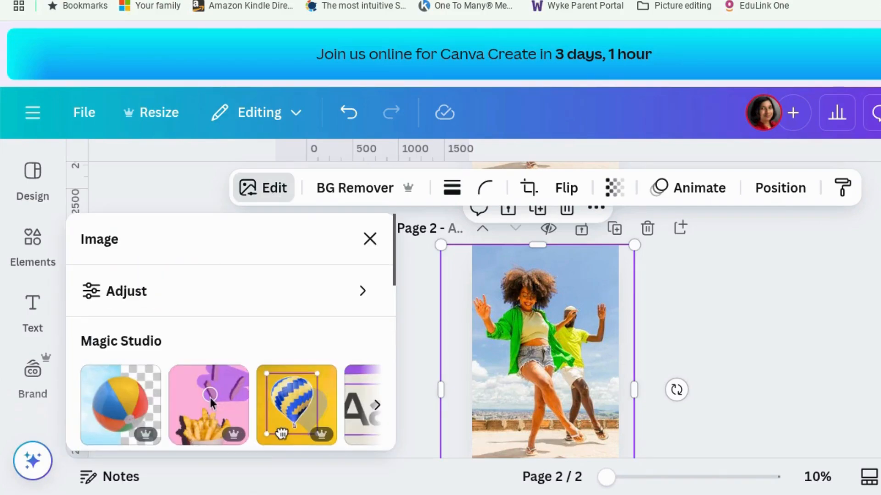
scroll(305, 422, down, 2)
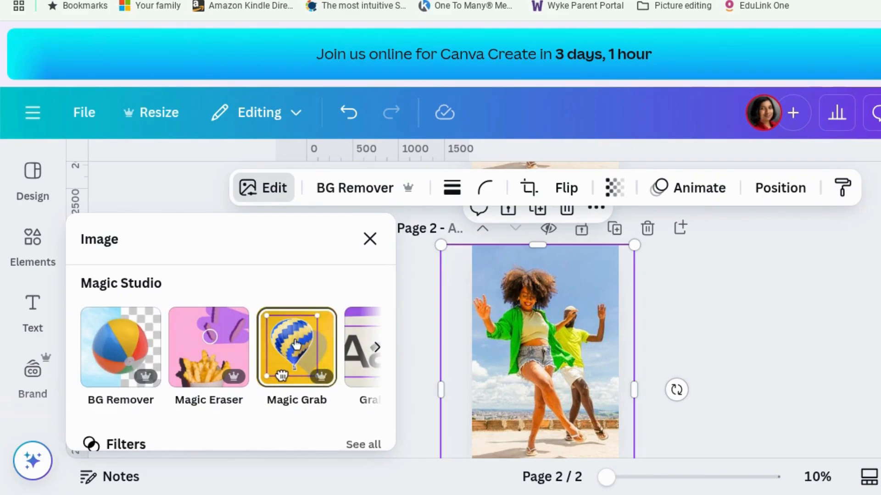
click(281, 376)
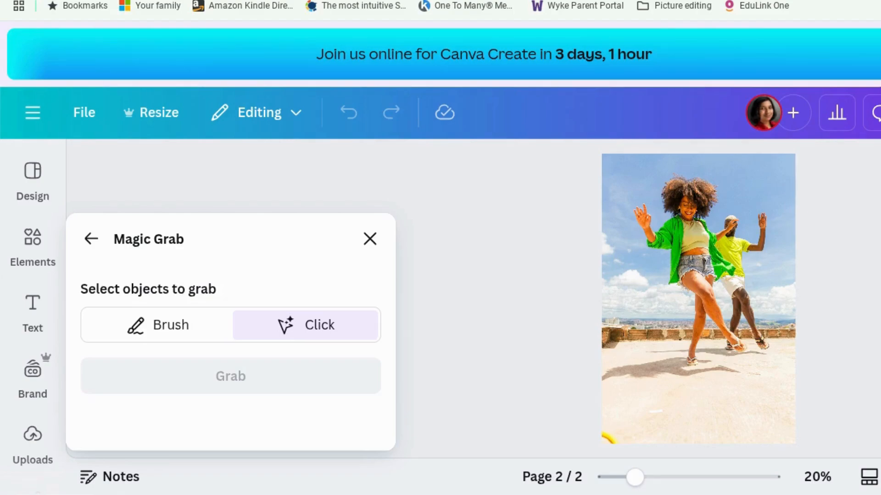
Grab the woman in the green shirt out of the page 2 photo and delete the remaining background.
click(692, 268)
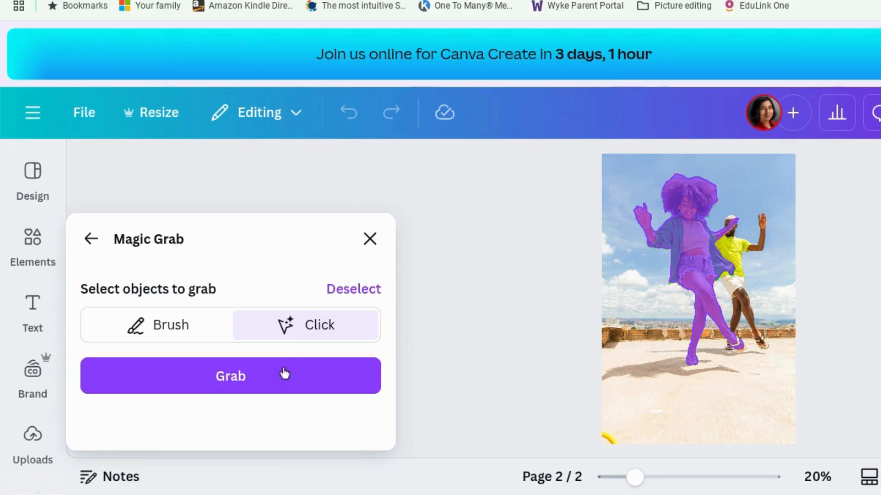
click(277, 381)
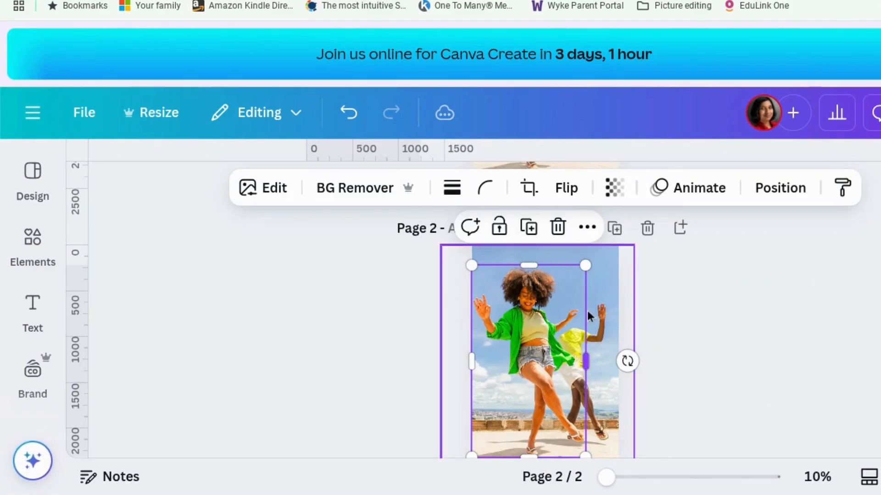
click(605, 344)
key(Delete)
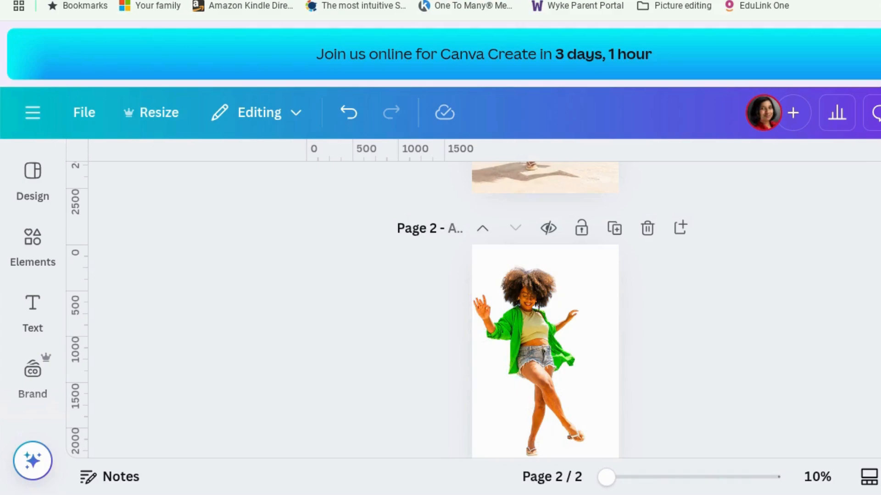
Set the saturation of the whole photo on page 1 to -100.
scroll(604, 340, up, 5)
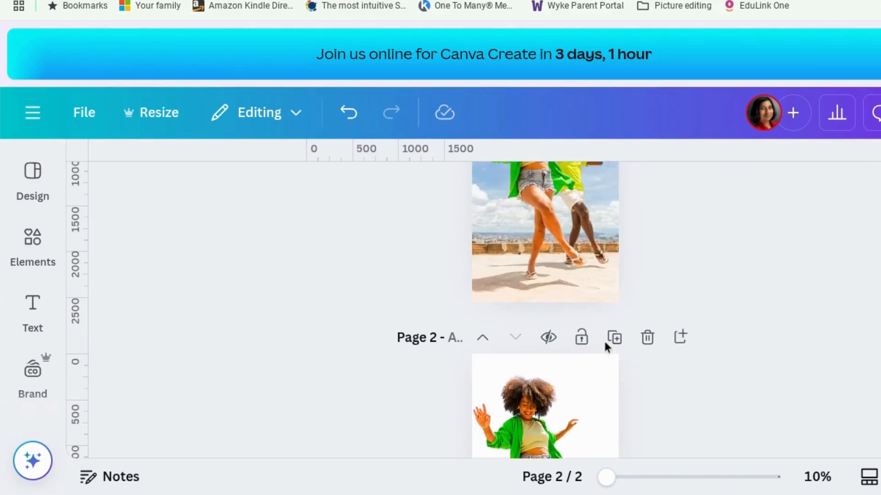
click(600, 342)
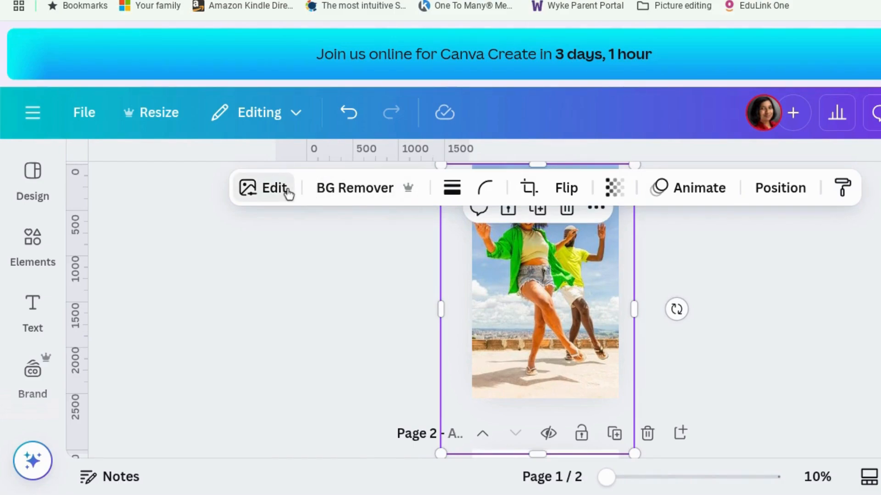
click(271, 218)
click(216, 291)
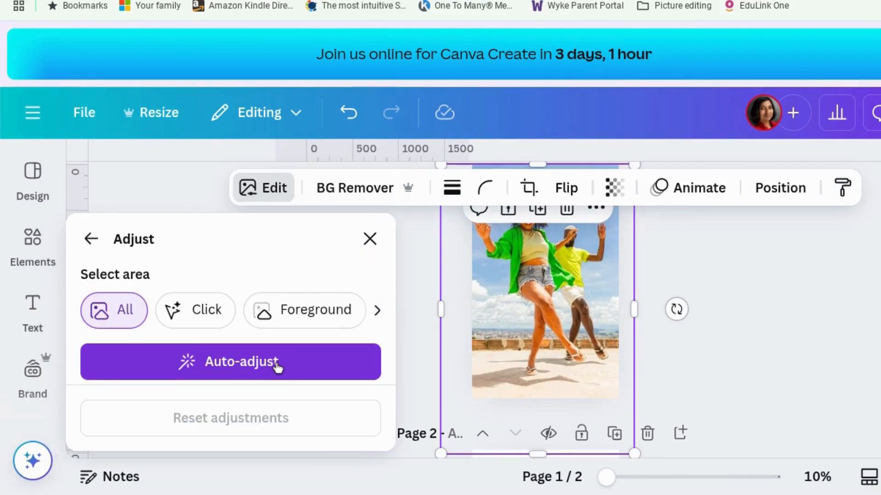
scroll(277, 362, down, 8)
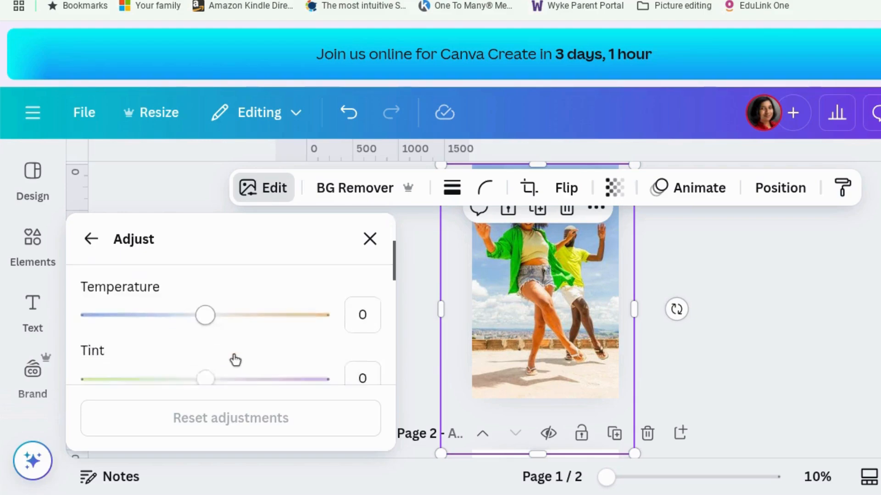
scroll(233, 359, down, 5)
scroll(233, 359, down, 1)
scroll(232, 321, up, 1)
drag(204, 326, 63, 332)
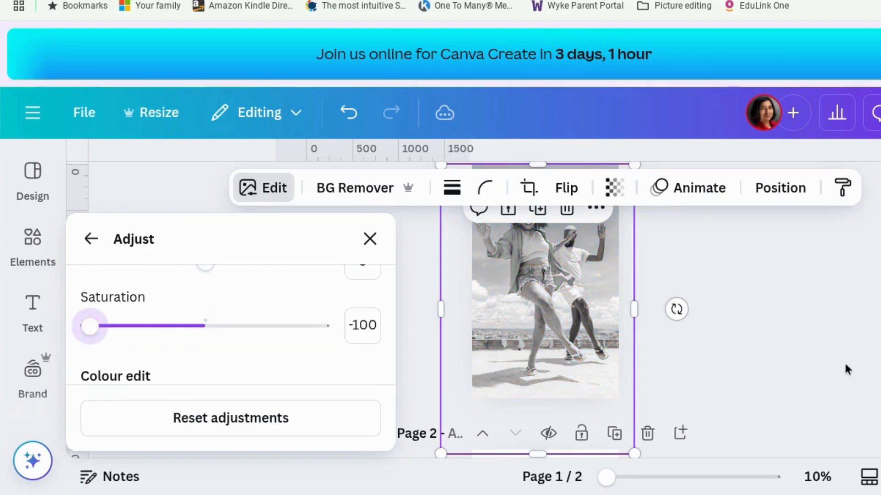
click(845, 369)
Move the cut-out woman from page 2 onto page 1 and align her exactly over the same woman in the grey photo.
scroll(845, 369, down, 3)
drag(541, 436, 553, 164)
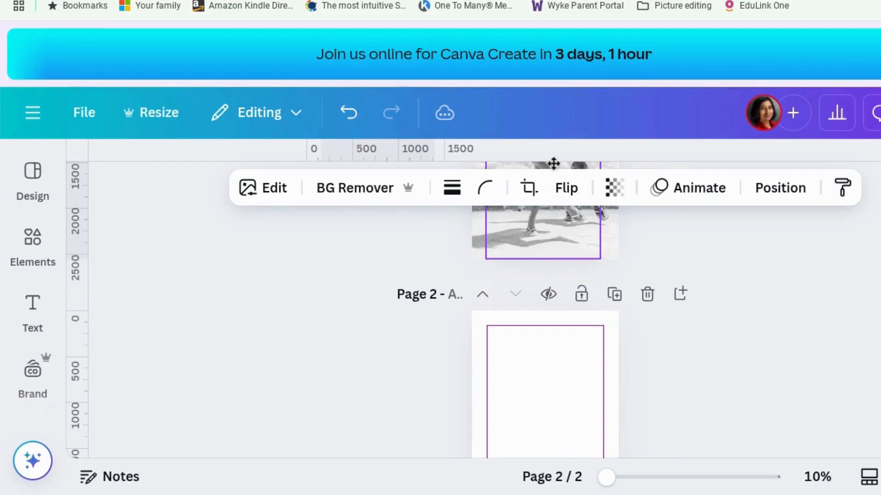
scroll(626, 265, up, 3)
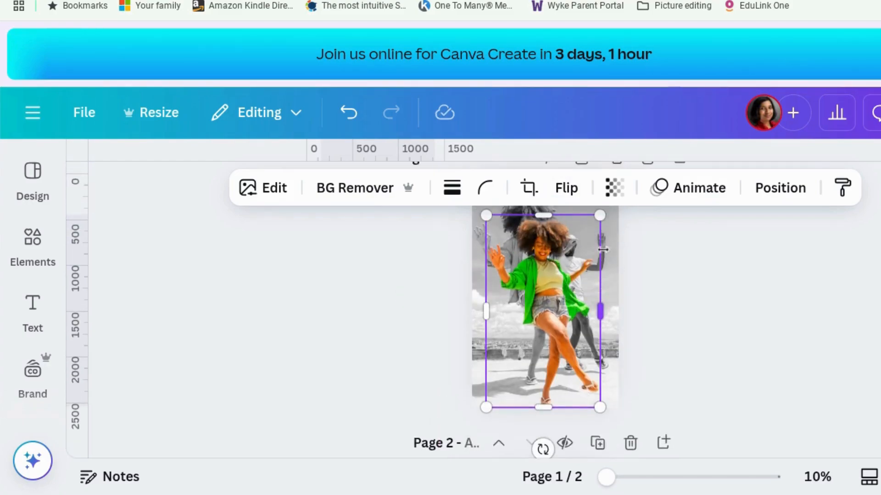
scroll(606, 249, up, 1)
drag(548, 360, 530, 339)
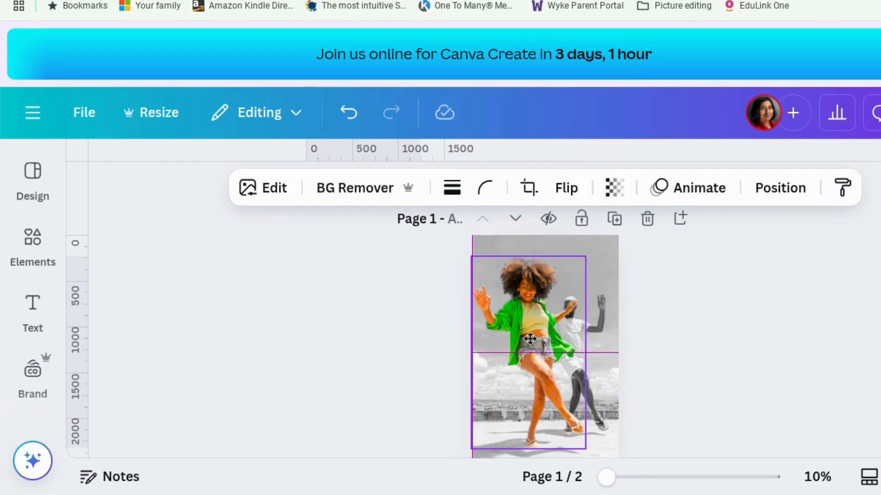
drag(530, 338, 530, 339)
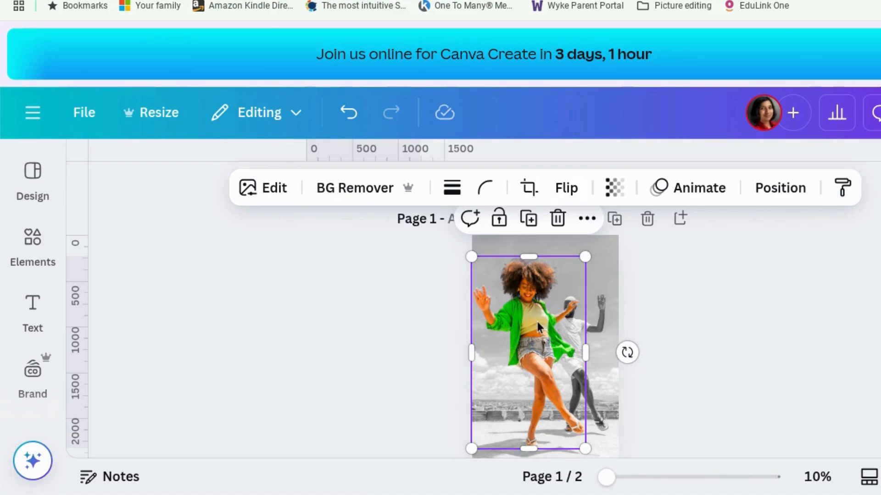
drag(538, 316, 535, 321)
click(773, 354)
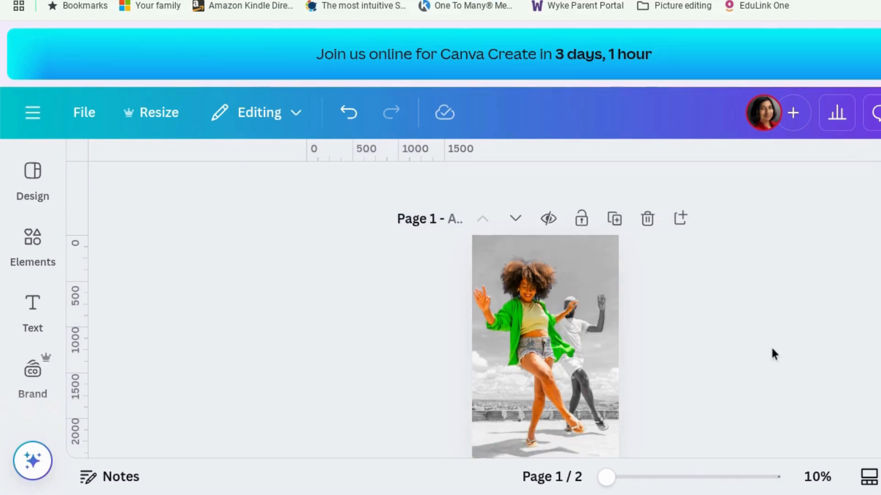
Try a tint of 100 and a warmer temperature on the page 1 background photo.
click(593, 250)
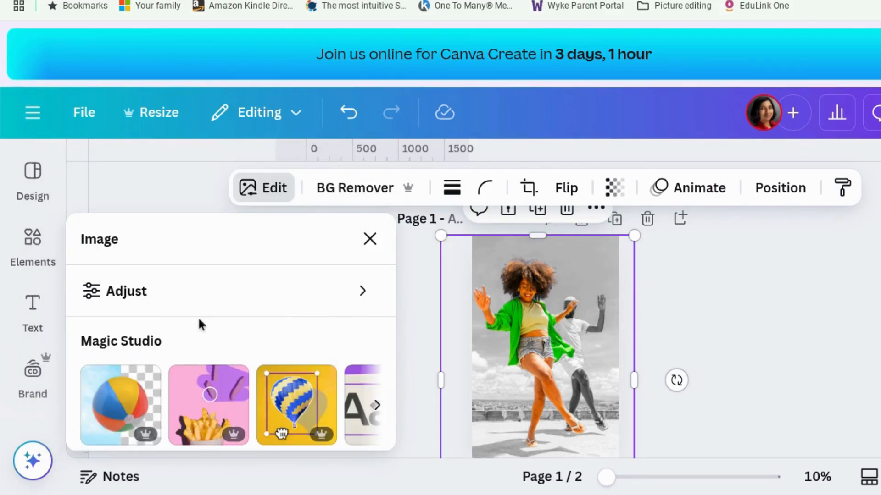
click(102, 301)
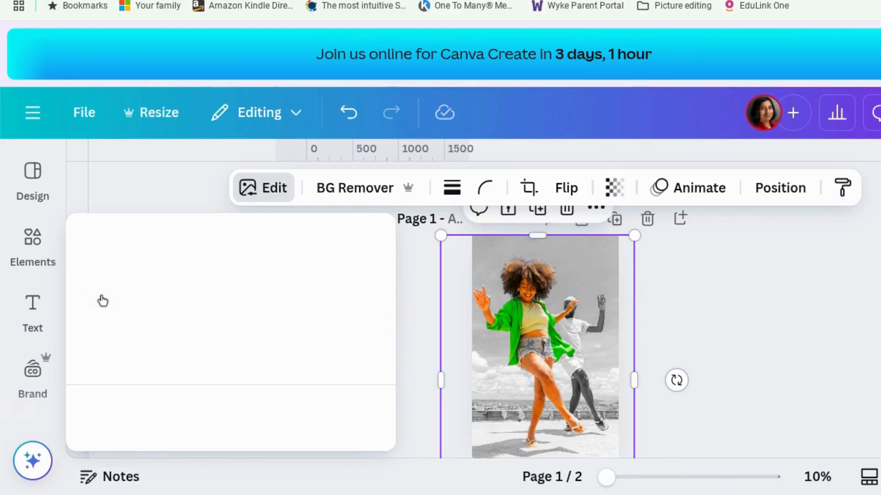
scroll(108, 305, down, 10)
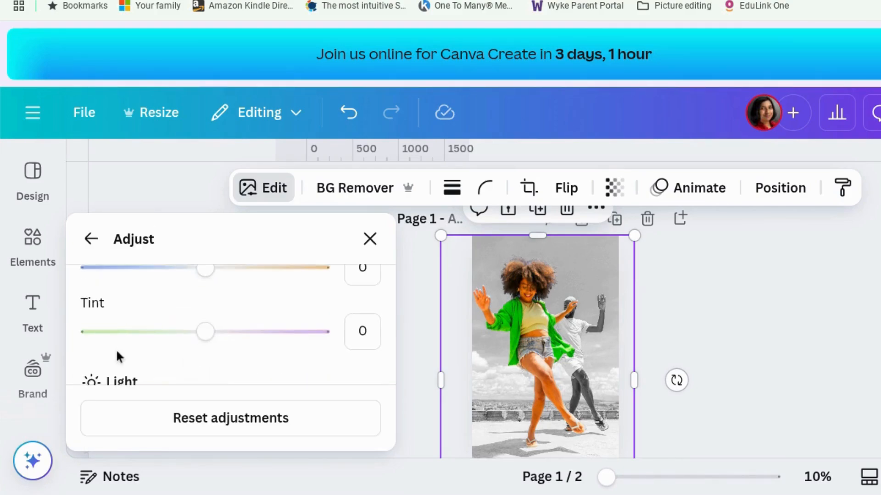
scroll(117, 353, up, 4)
drag(203, 375, 340, 382)
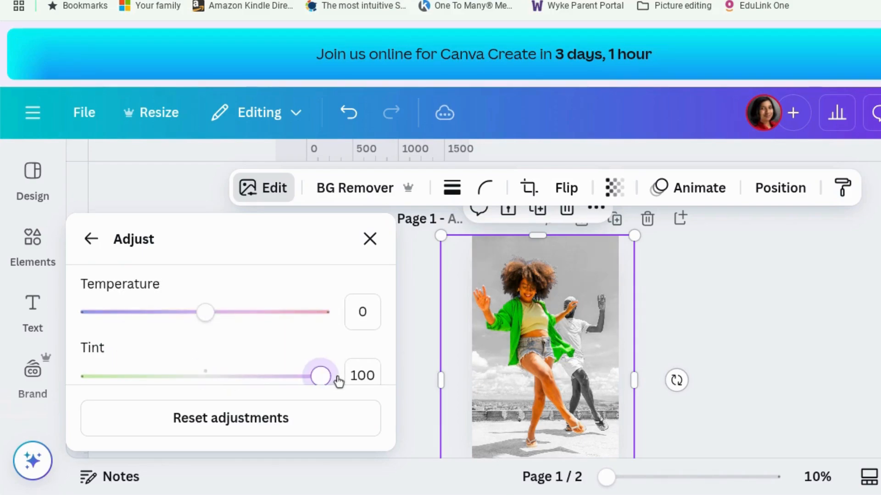
drag(208, 318, 312, 316)
scroll(316, 316, down, 2)
scroll(315, 315, down, 3)
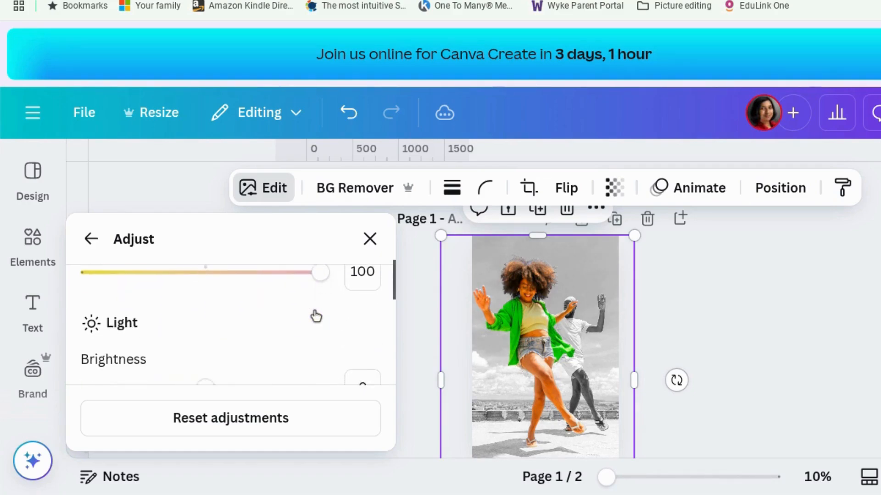
drag(195, 306, 181, 305)
Try a saturation of -2 on the page 1 background photo.
scroll(182, 307, down, 5)
scroll(181, 309, down, 5)
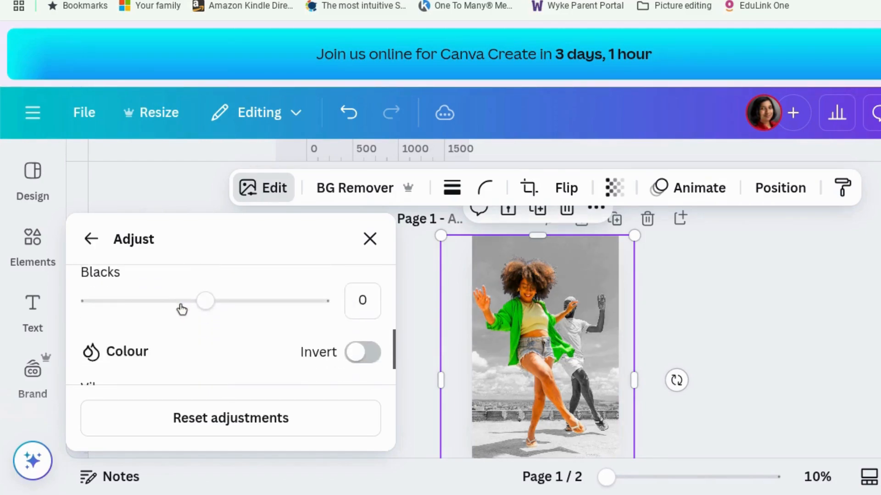
drag(205, 353, 104, 361)
drag(195, 354, 204, 357)
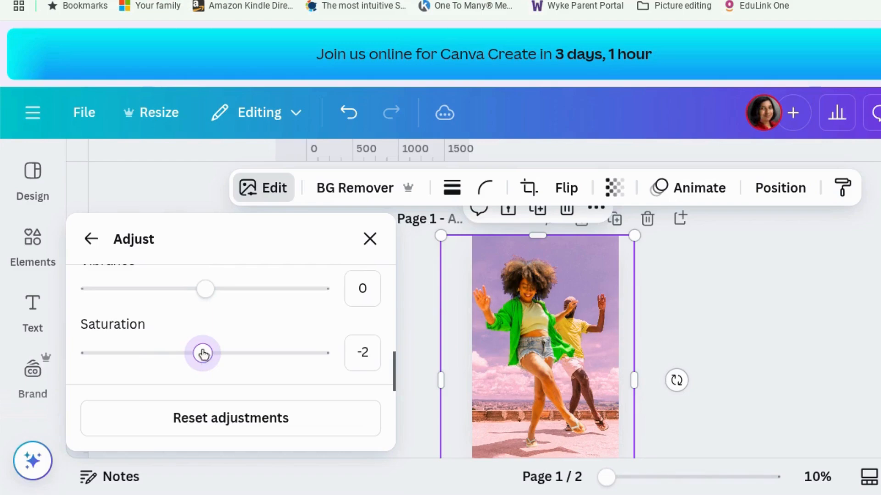
Try darkening the page 1 background photo with the light adjustments, leaving its tint at 100, and deselect the photo.
scroll(203, 353, up, 3)
scroll(203, 354, down, 1)
mouse_move(204, 365)
mouse_down()
mouse_move(109, 376)
mouse_move(194, 376)
mouse_up()
scroll(192, 370, up, 4)
scroll(192, 368, up, 5)
drag(175, 340, 142, 340)
scroll(148, 342, up, 2)
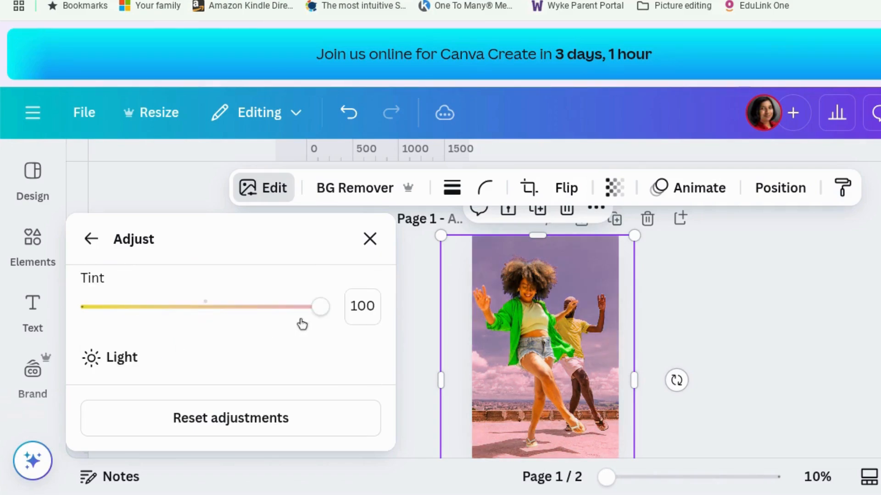
scroll(302, 312, up, 2)
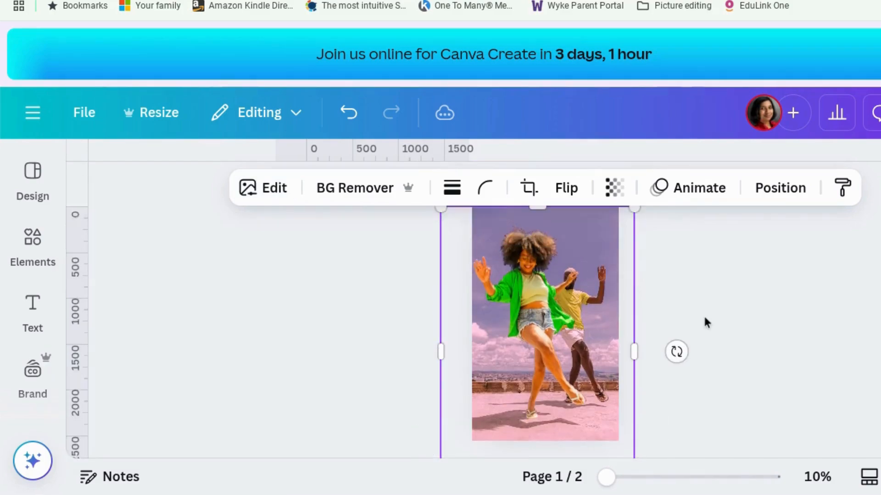
click(704, 319)
Undo the latest light and colour adjustments on the page 1 background photo, back to the black-and-white version.
scroll(705, 318, down, 2)
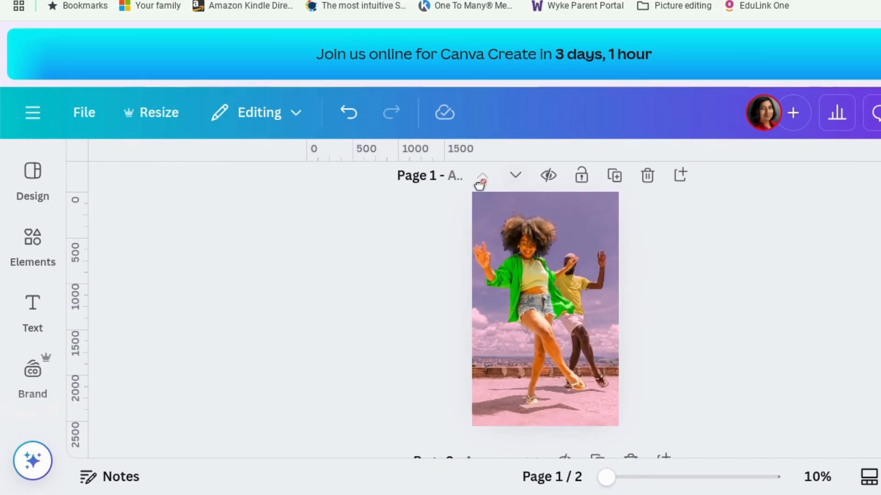
click(348, 113)
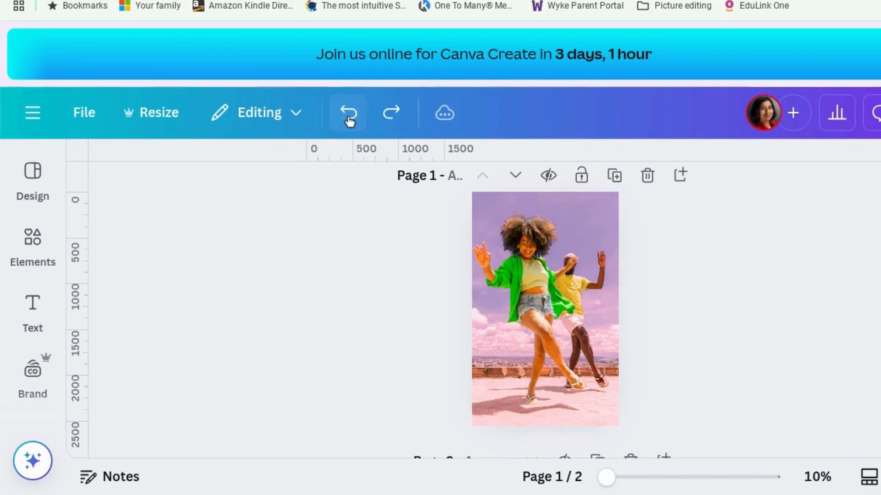
click(349, 112)
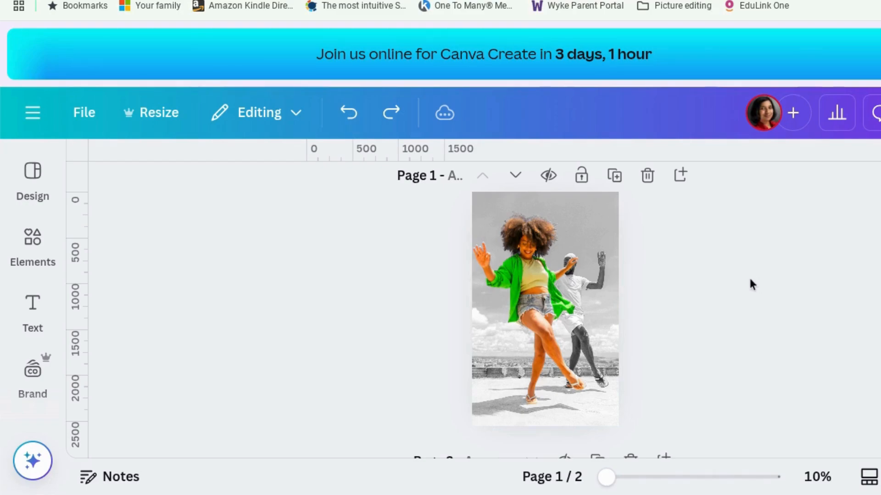
Add the texts "And then she" and "Danced" to page 1, enlarge "And then she" to size 162 and place it over the dancers' feet.
click(38, 311)
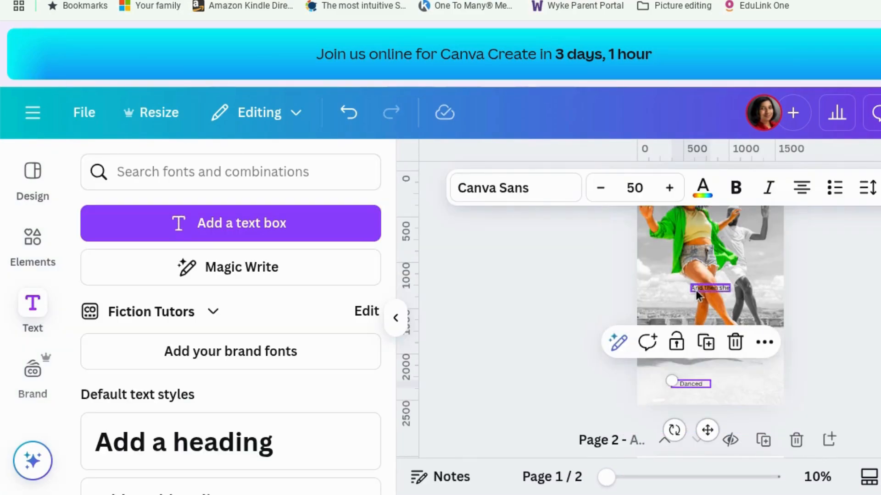
drag(697, 294, 584, 318)
drag(689, 387, 725, 389)
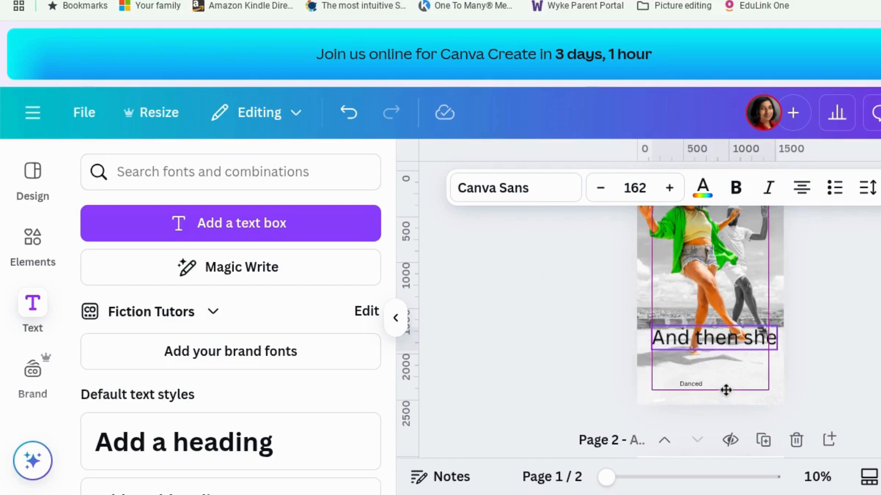
Enlarge the text "Danced" to size 204 and centre it directly below "And then she".
click(683, 384)
drag(671, 381, 552, 314)
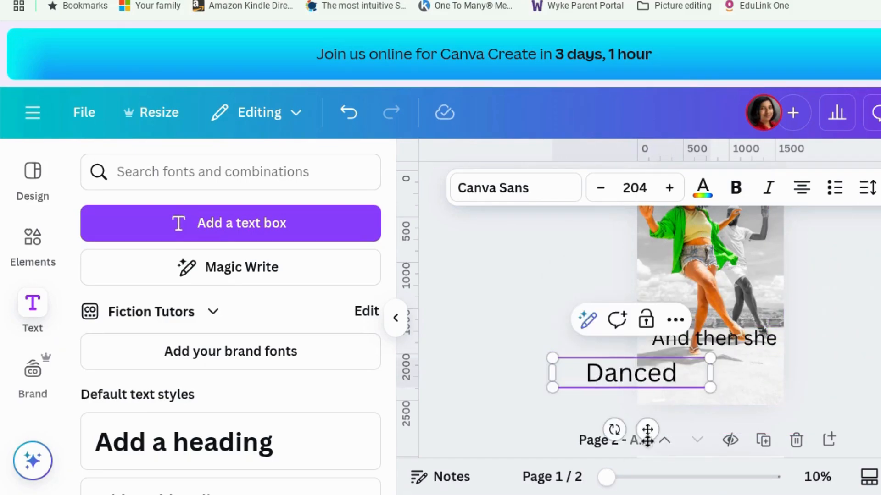
drag(646, 428, 733, 415)
Set the font of "And then she" to Zico Display Outline and the font of "Danced" to Zico Display Inline.
click(715, 338)
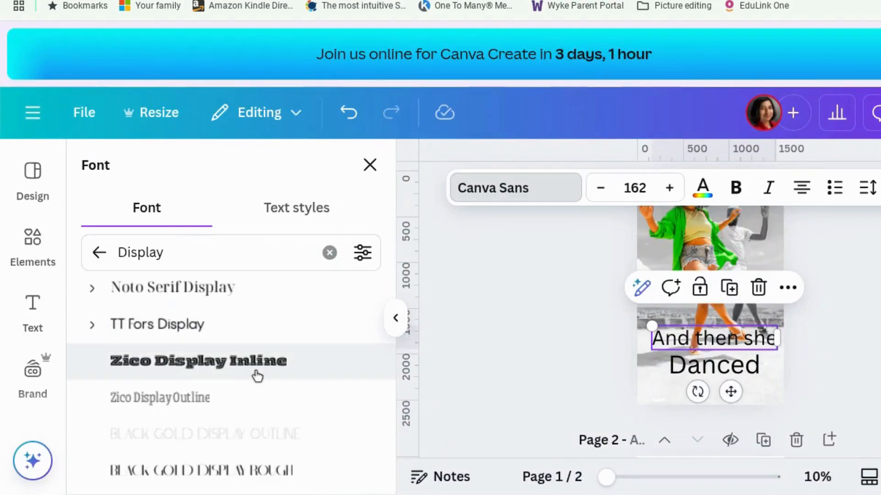
click(227, 412)
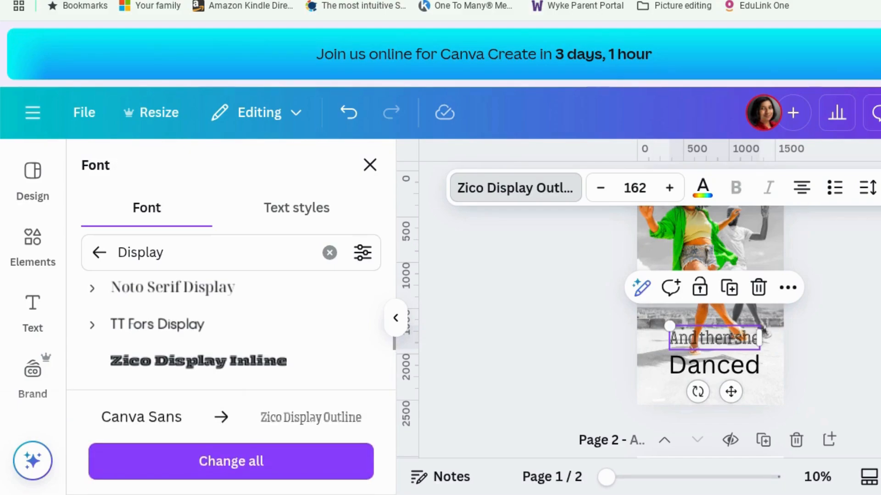
click(729, 369)
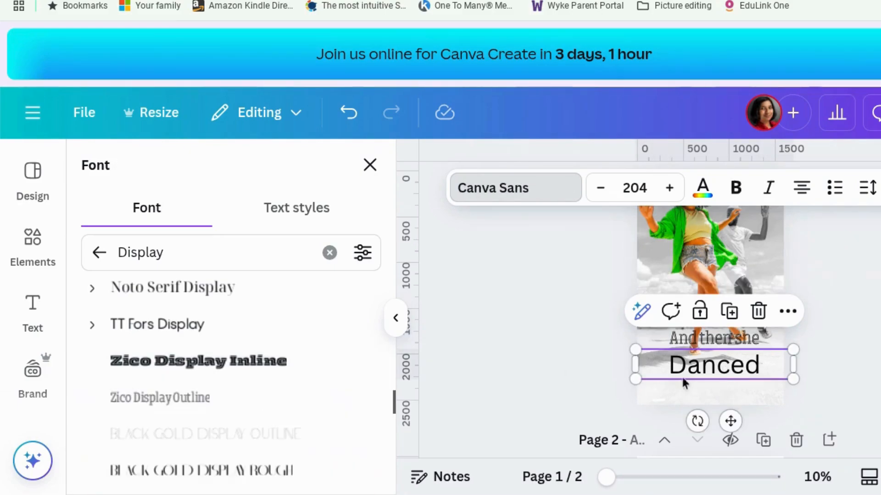
click(243, 368)
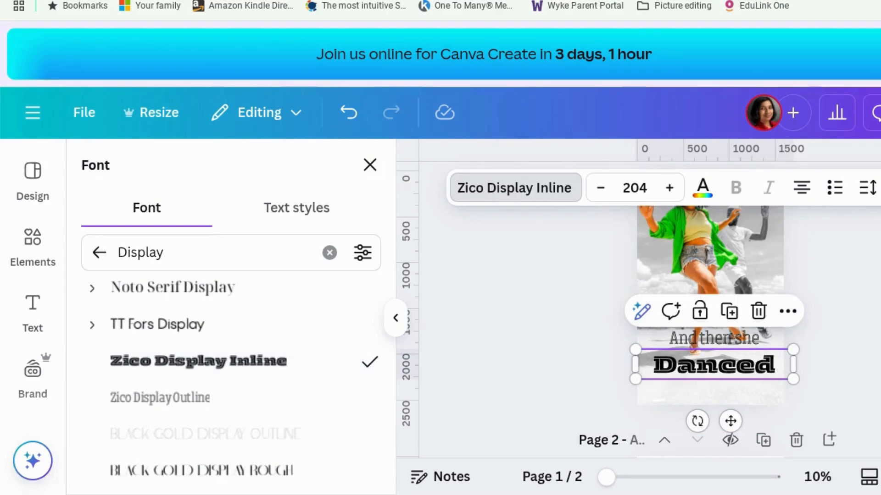
Select the text "And then she" and position it centred just above "Danced".
scroll(792, 395, up, 1)
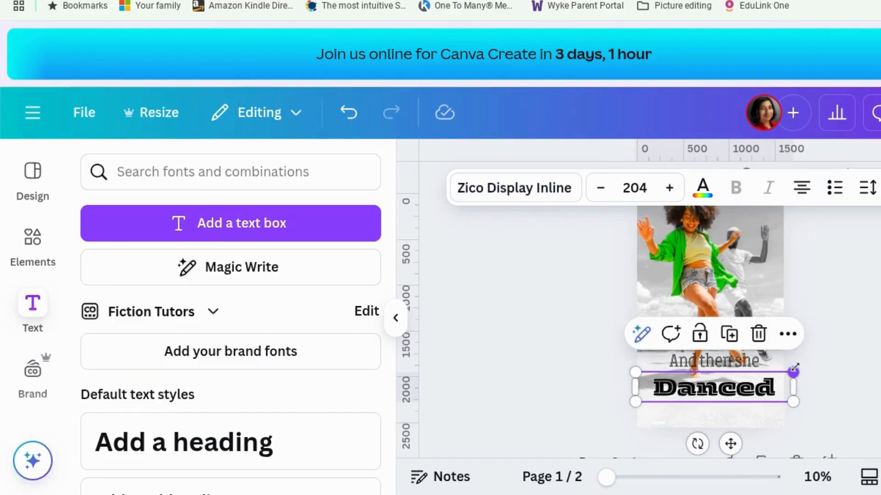
click(729, 361)
click(728, 367)
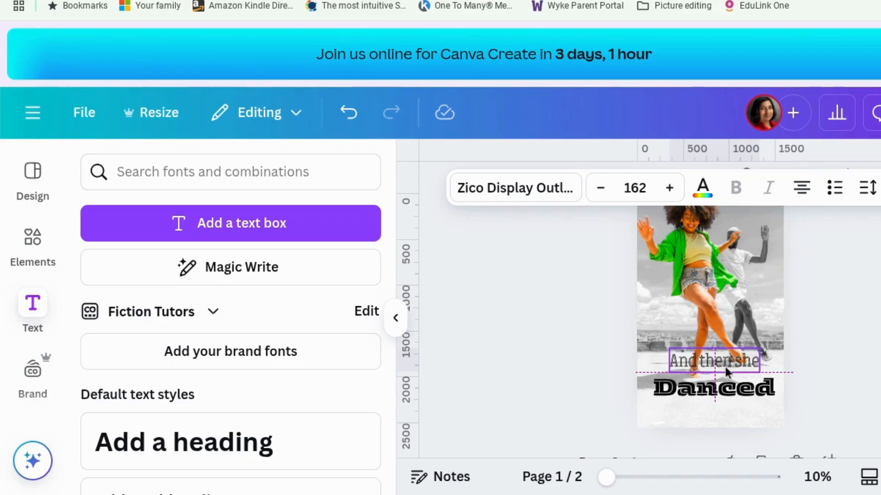
drag(731, 414, 737, 423)
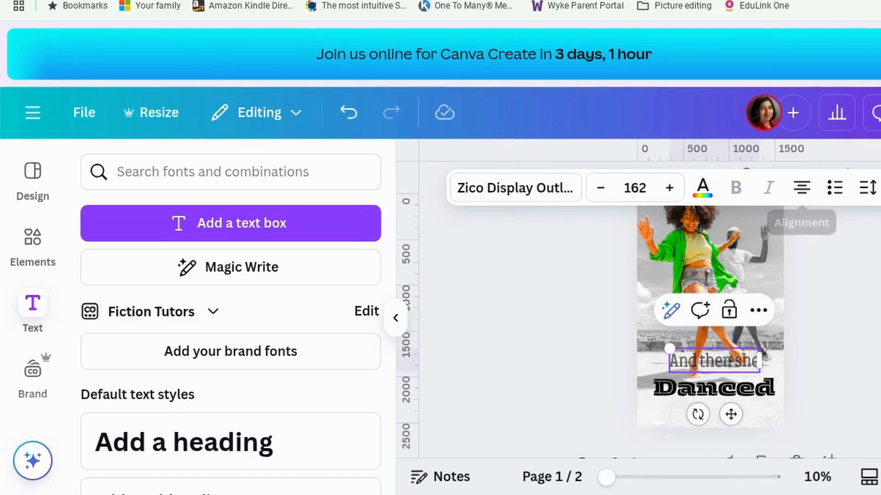
Change both title texts, "And then she" and "Danced", to uppercase letters.
click(880, 188)
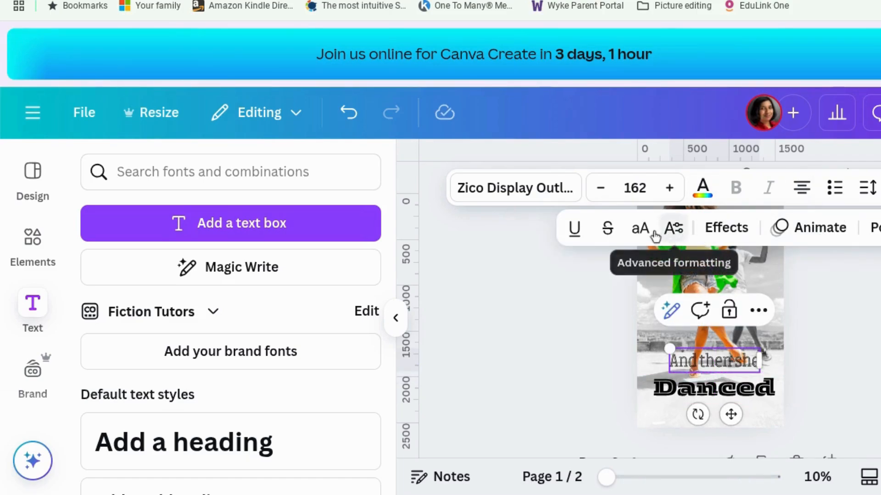
click(641, 228)
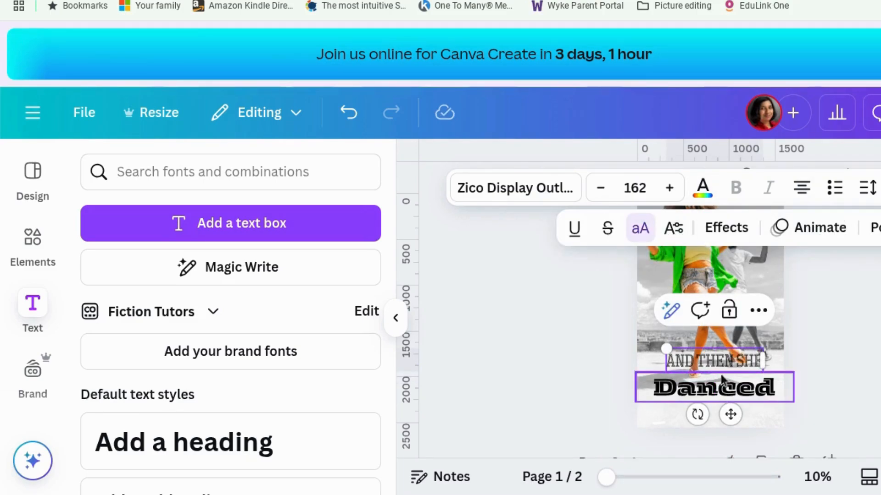
click(722, 381)
click(879, 188)
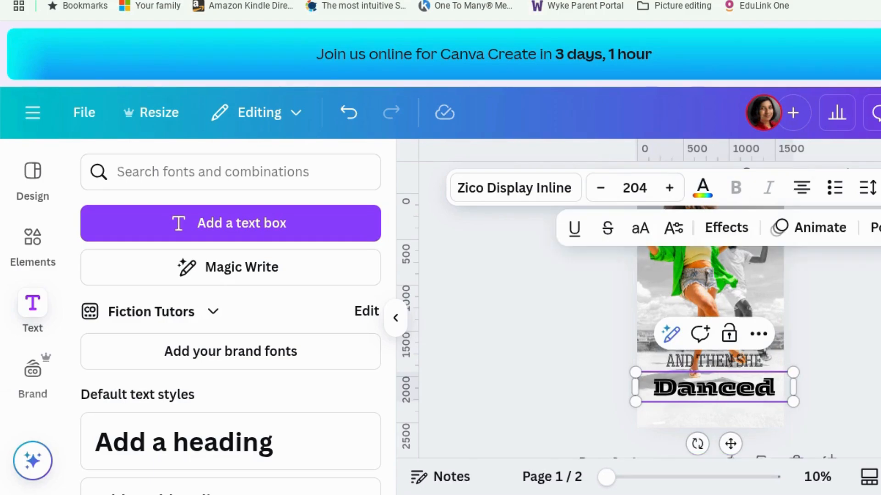
click(638, 229)
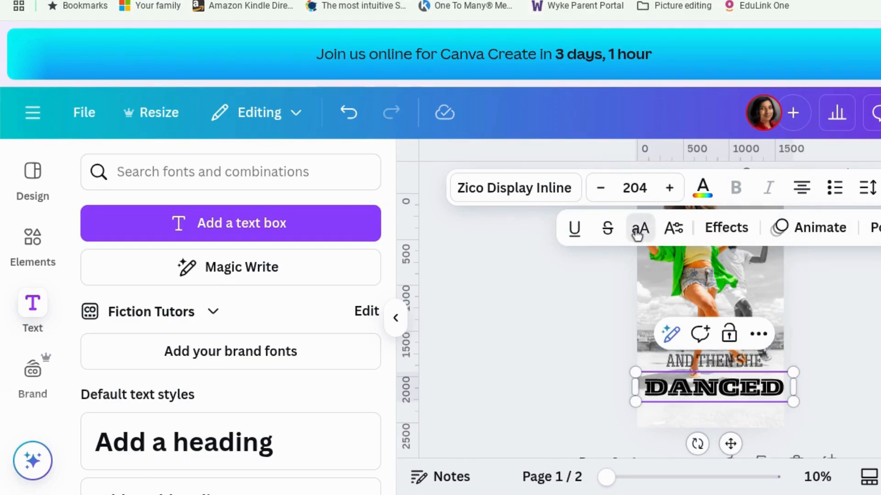
key(Escape)
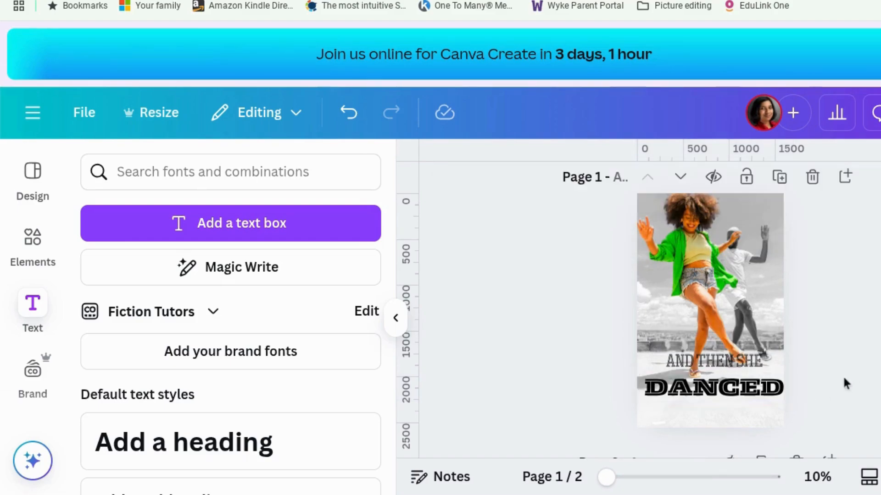
Colour "DANCED" green and give "AND THEN SHE" a colour sampled from the woman's top, brightened to yellow #F1D027.
drag(779, 385, 779, 382)
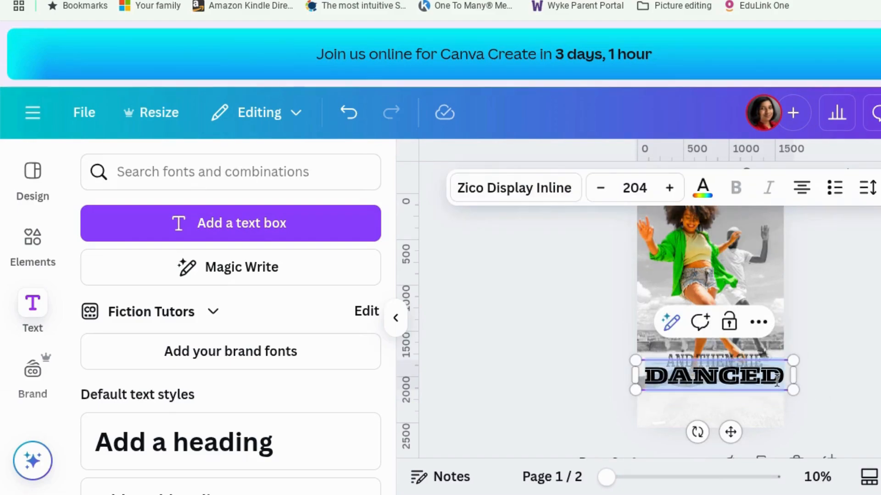
click(731, 429)
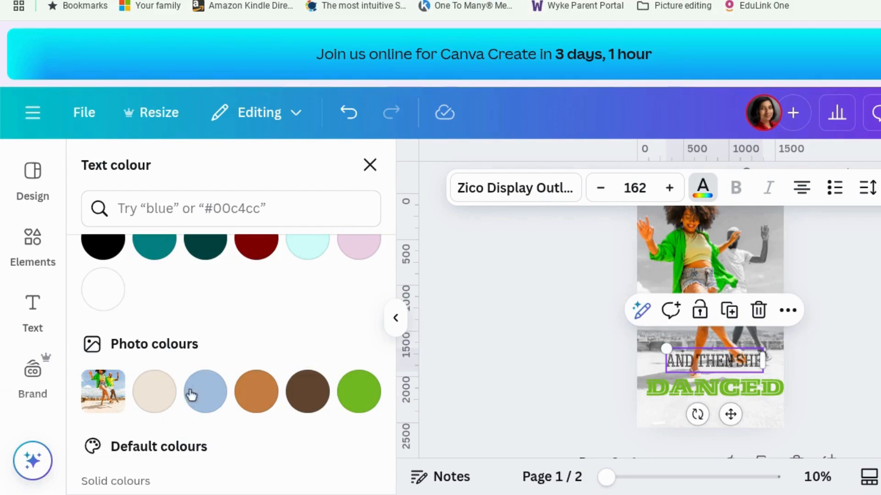
scroll(208, 375, down, 2)
scroll(208, 375, up, 1)
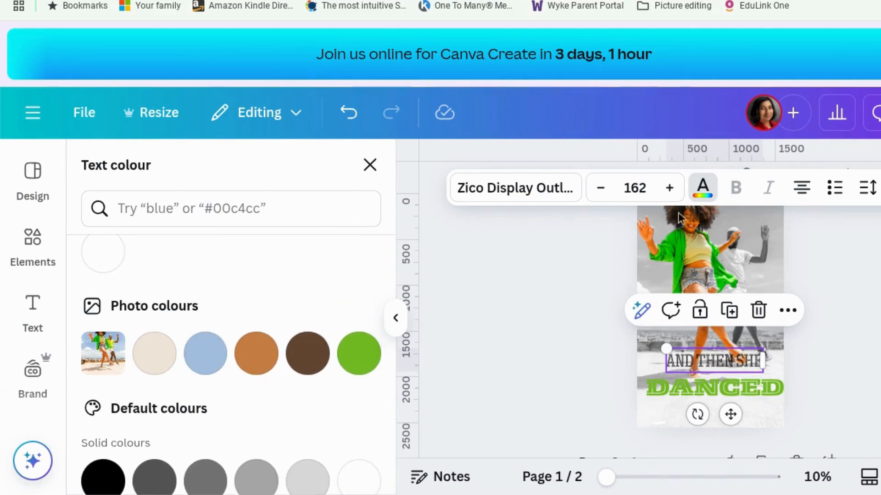
scroll(327, 362, up, 5)
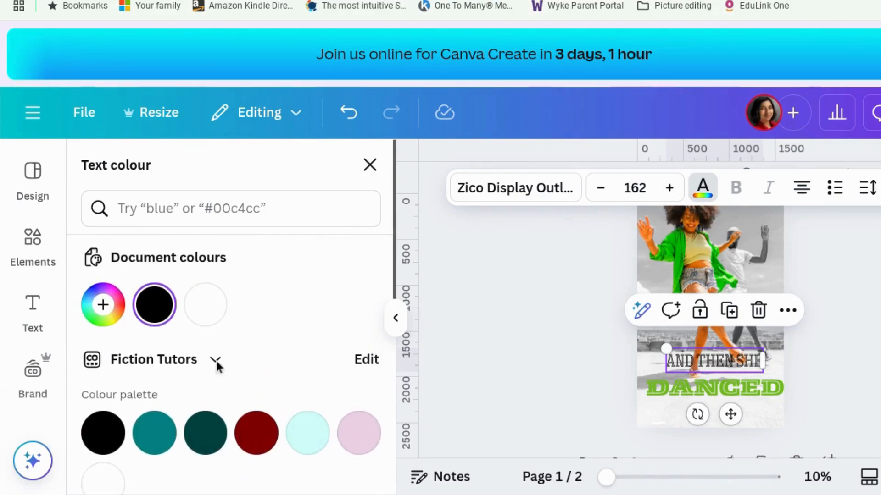
click(104, 305)
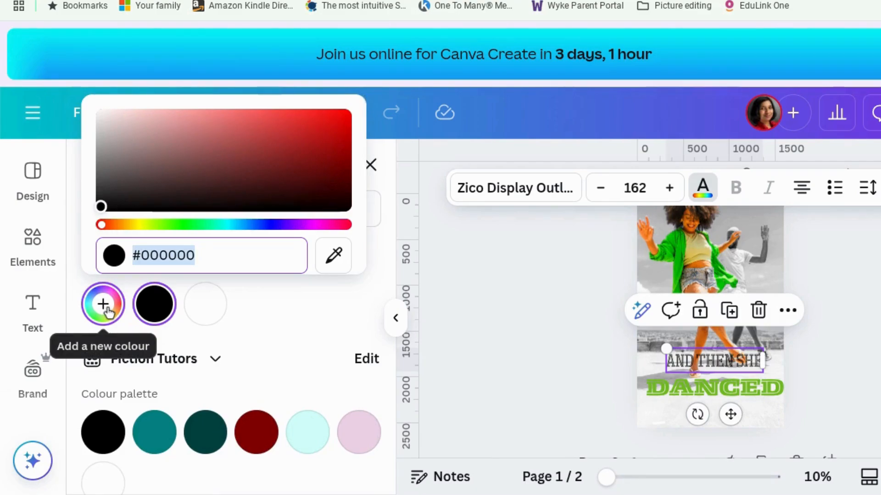
click(334, 255)
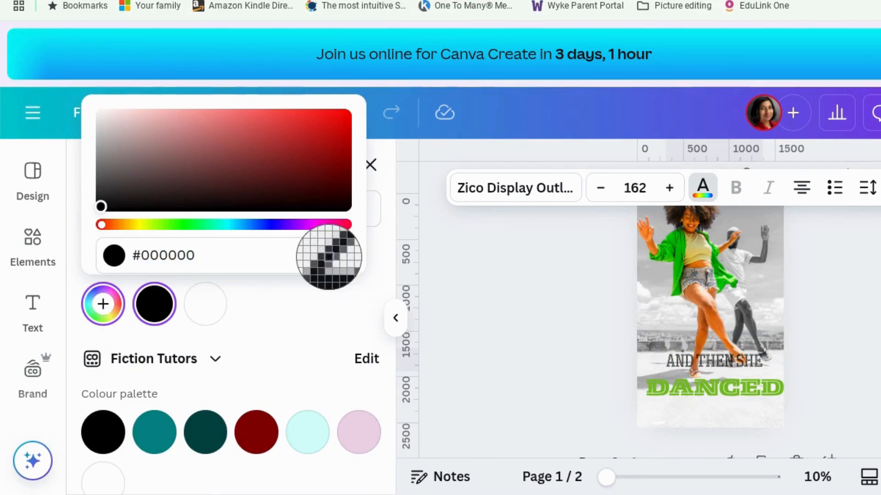
click(698, 242)
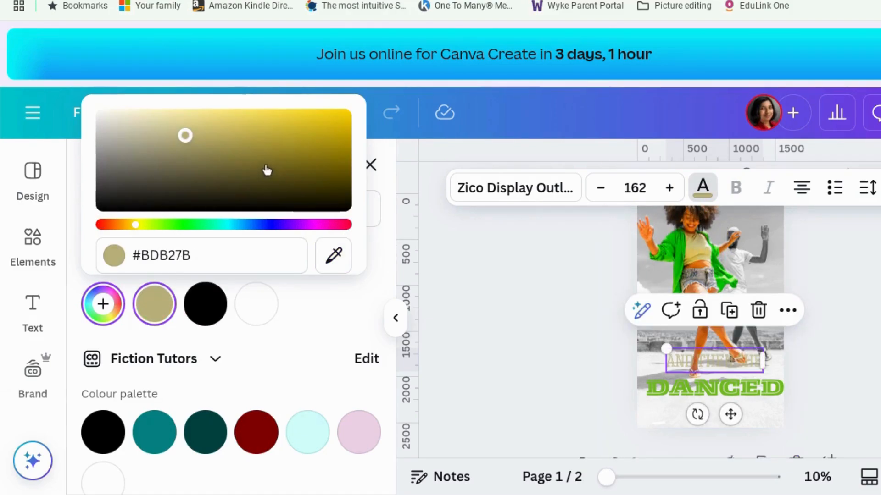
drag(185, 135, 311, 115)
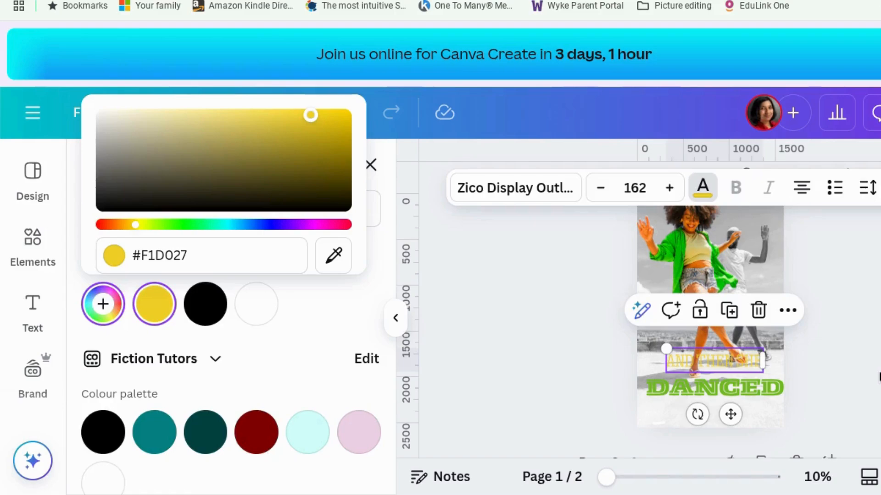
click(879, 377)
Reduce the text "DANCED" to size 202 and narrow its text box to the width of the page.
drag(734, 389, 734, 379)
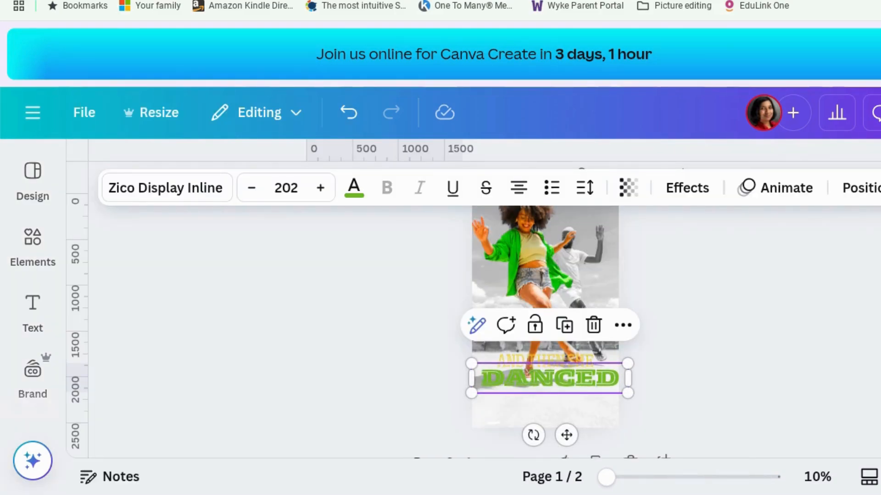
click(676, 389)
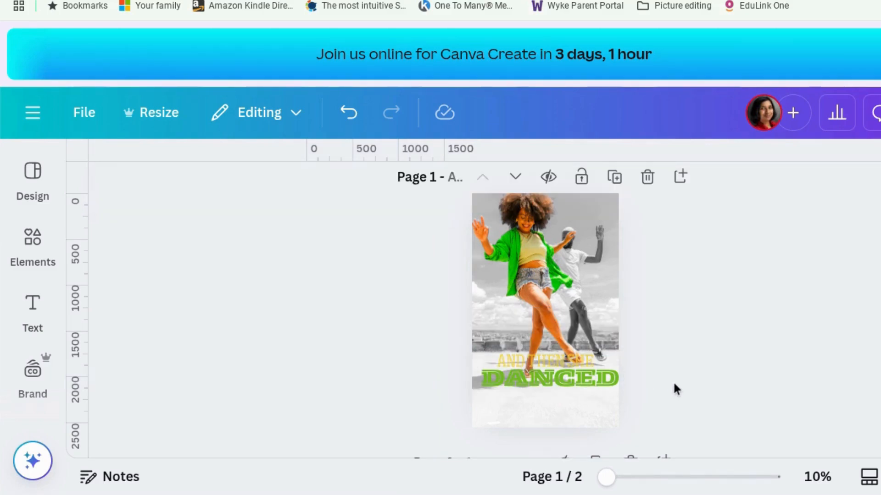
click(601, 378)
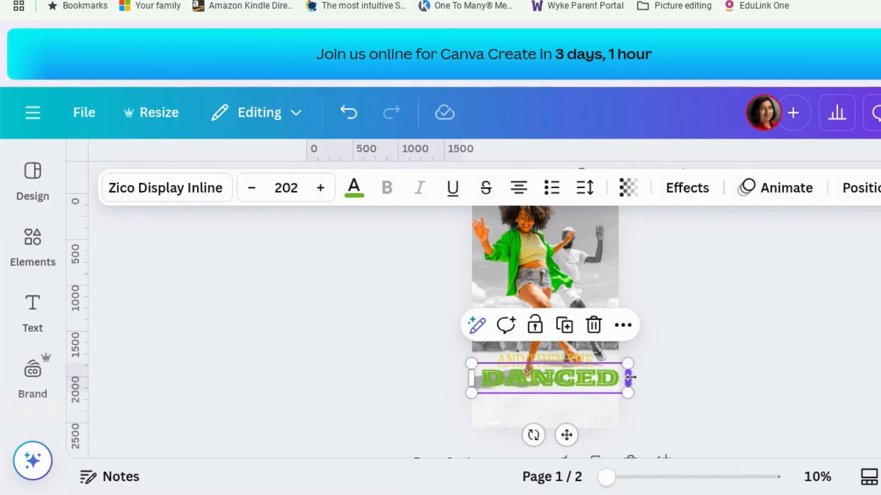
drag(627, 381, 622, 378)
click(673, 368)
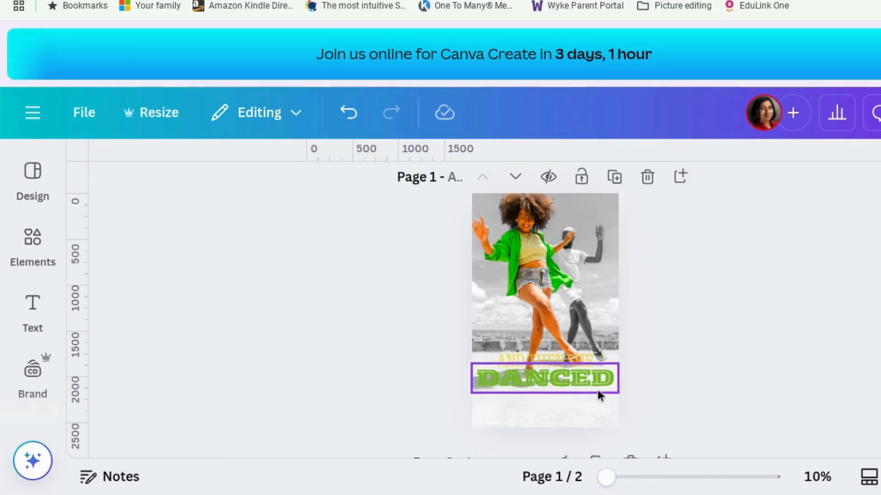
Move "DANCED" and "AND THEN SHE" lower, towards the bottom of the cover, and apply the Lift effect to "AND THEN SHE".
mouse_move(580, 380)
mouse_down()
mouse_move(580, 411)
mouse_move(579, 396)
mouse_up()
drag(567, 363, 564, 381)
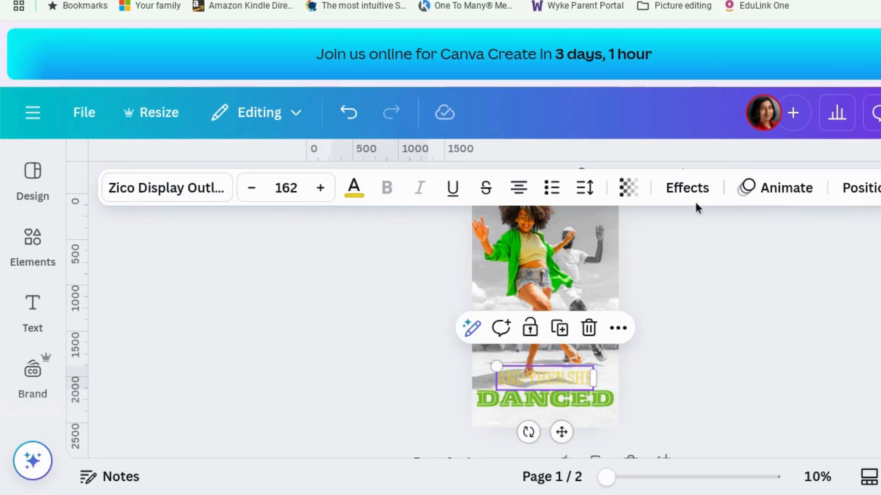
click(683, 192)
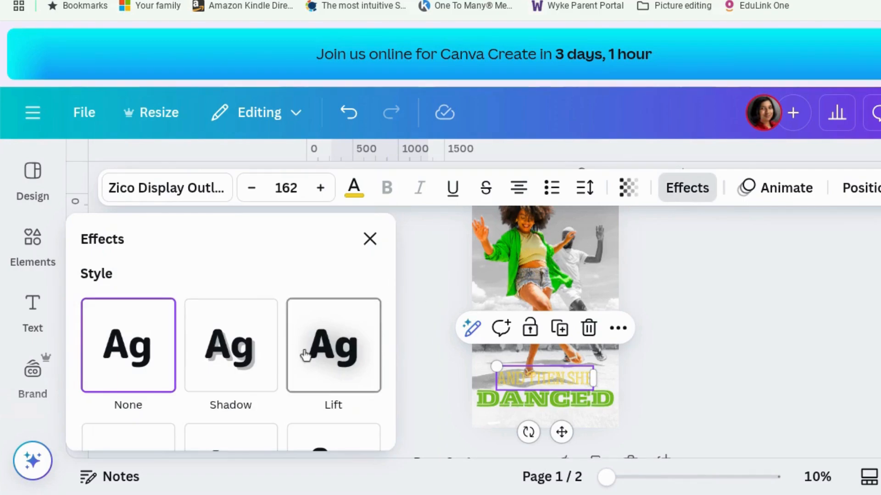
click(325, 356)
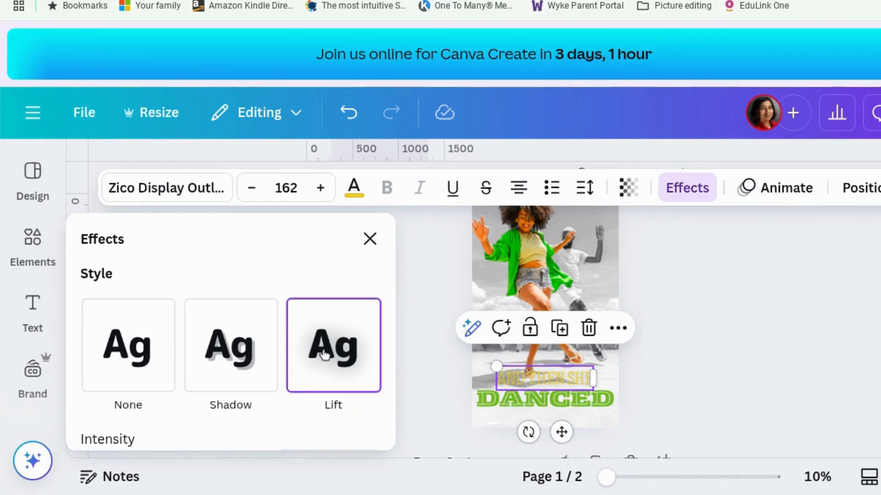
click(678, 371)
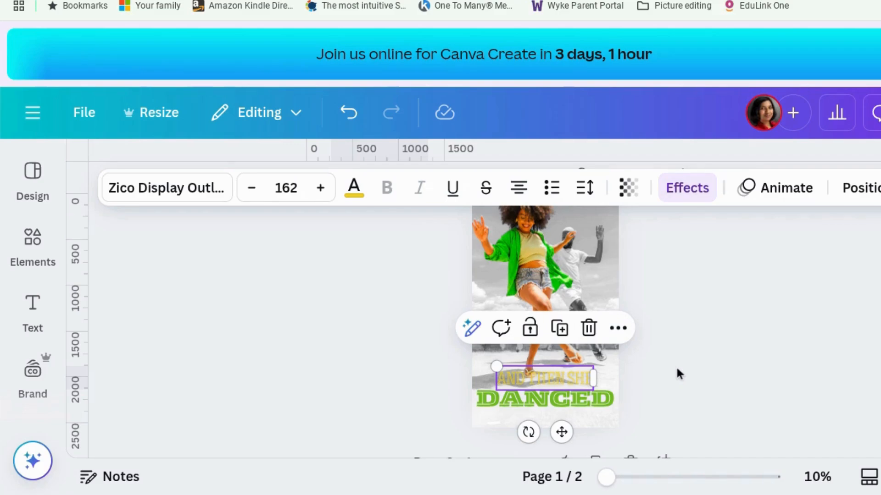
click(678, 374)
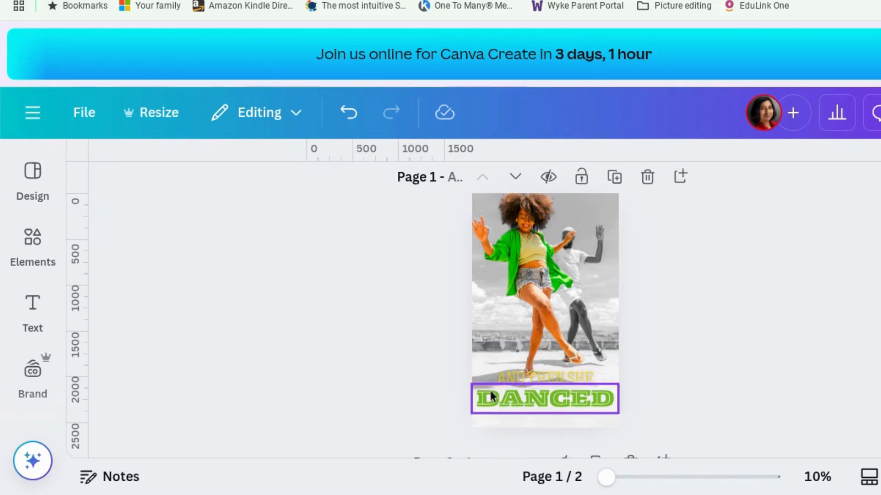
Search the graphics for "blur" and add the black fading gradient square to page 1.
click(33, 239)
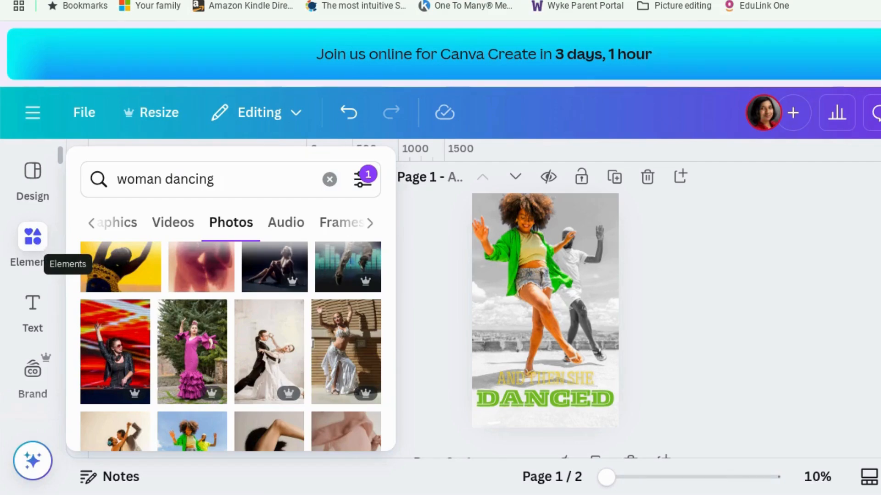
click(32, 239)
click(230, 171)
text(blur)
key(Return)
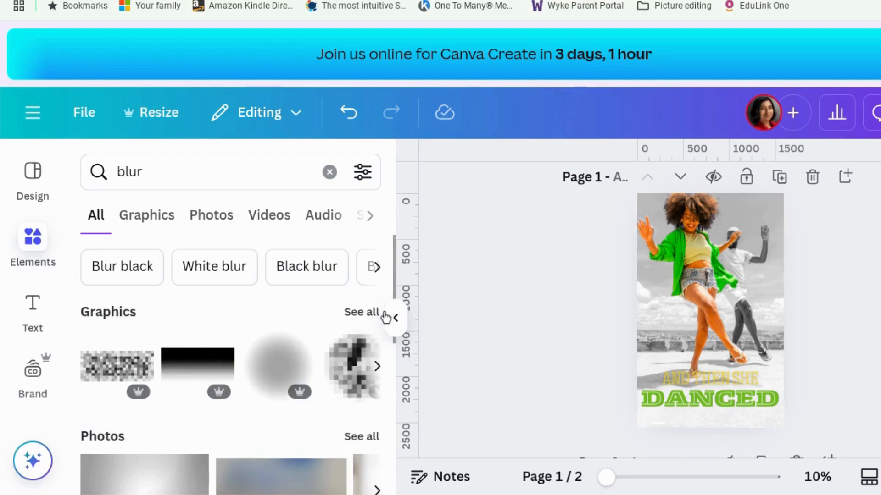
click(361, 312)
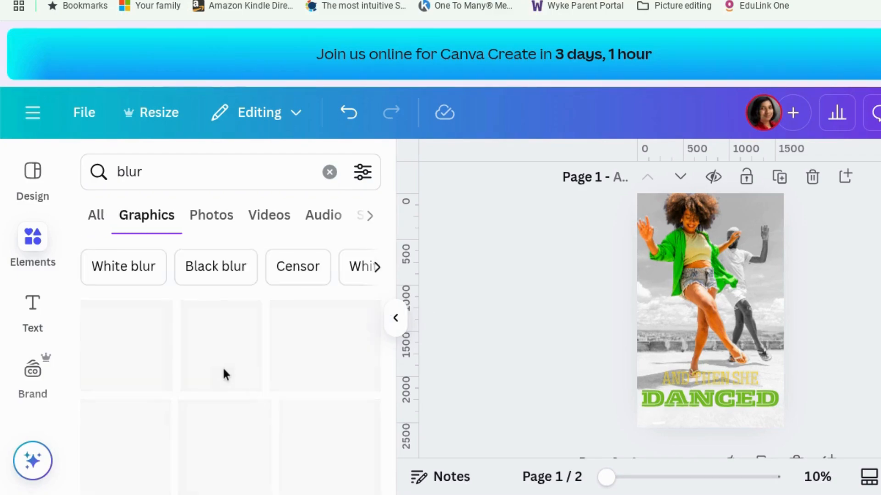
scroll(223, 374, down, 3)
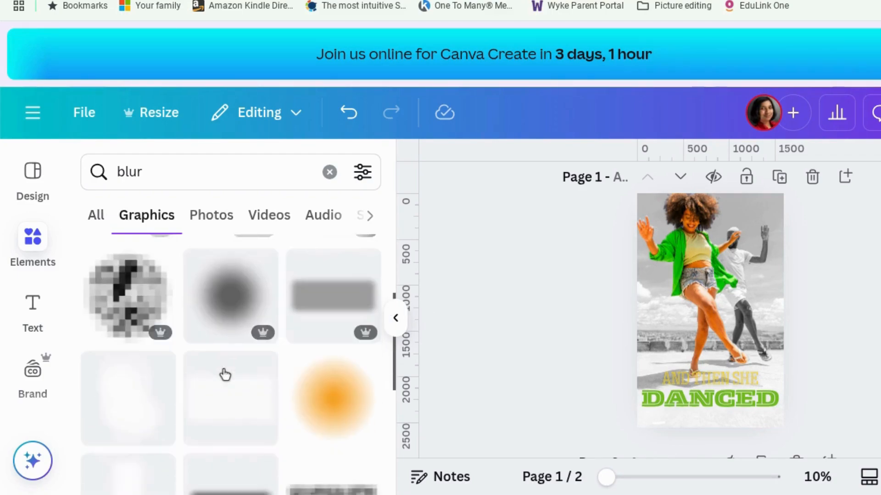
scroll(225, 374, down, 5)
scroll(248, 372, up, 1)
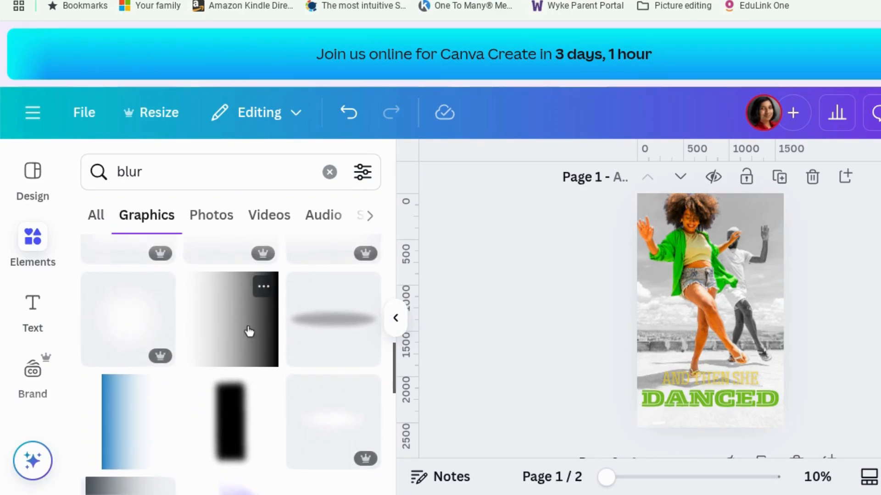
scroll(248, 331, down, 3)
scroll(212, 325, up, 5)
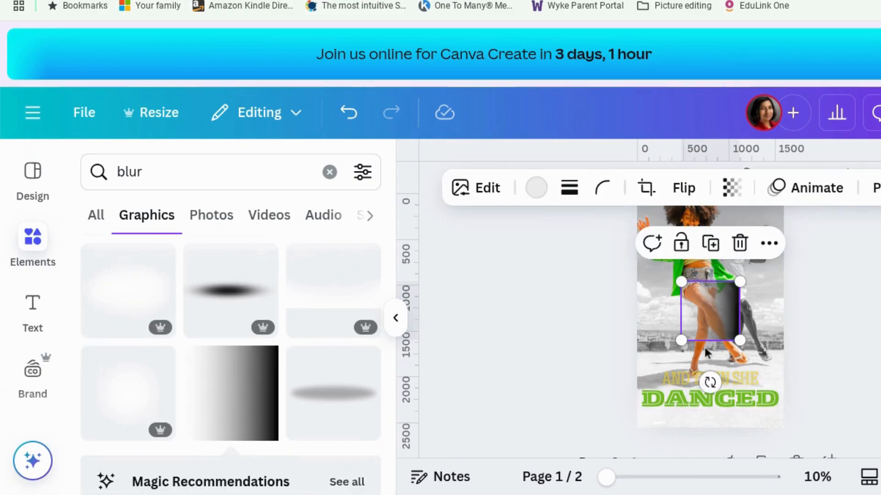
Rotate the gradient so its black side faces down and enlarge it to fill the cover's full-width lower part behind the title.
drag(710, 383, 638, 310)
drag(680, 342, 636, 385)
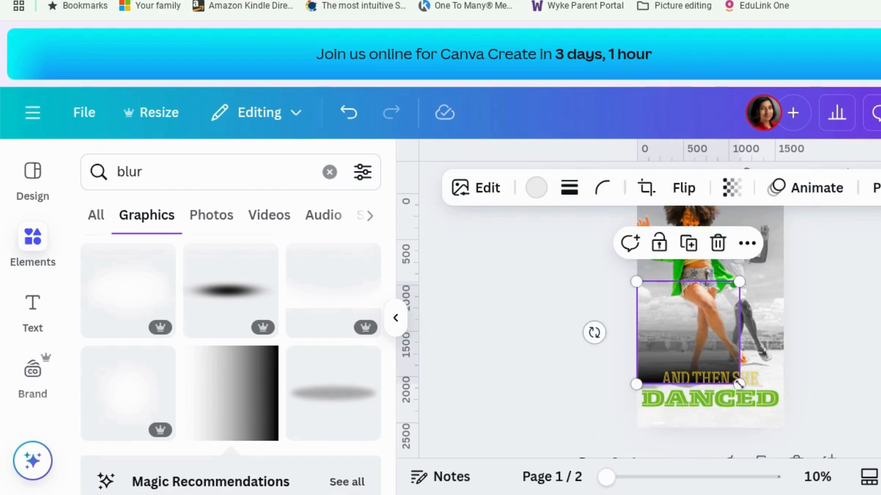
click(775, 400)
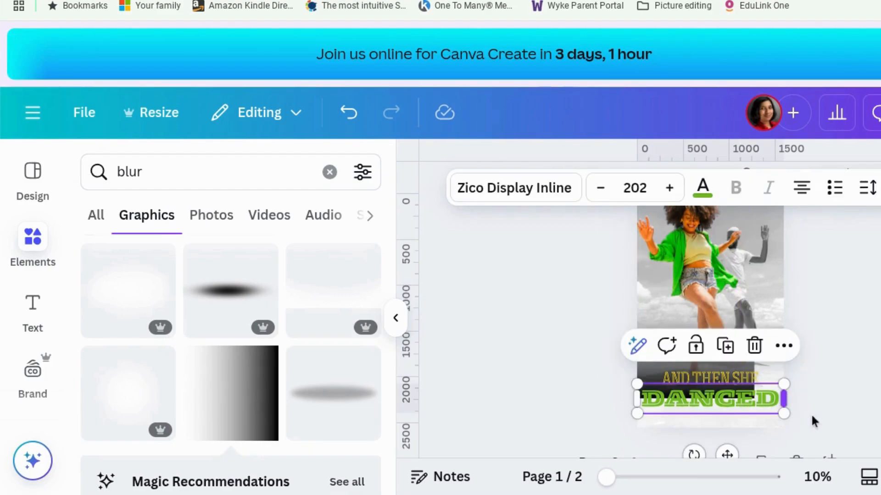
click(735, 371)
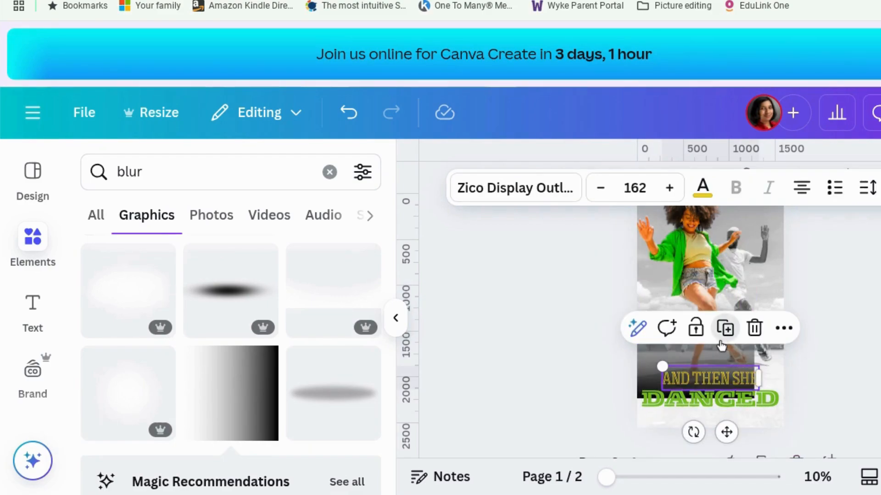
click(722, 309)
drag(755, 398, 801, 412)
Change the upper title line from "AND THEN SHE" to "WHEN SHE".
click(733, 380)
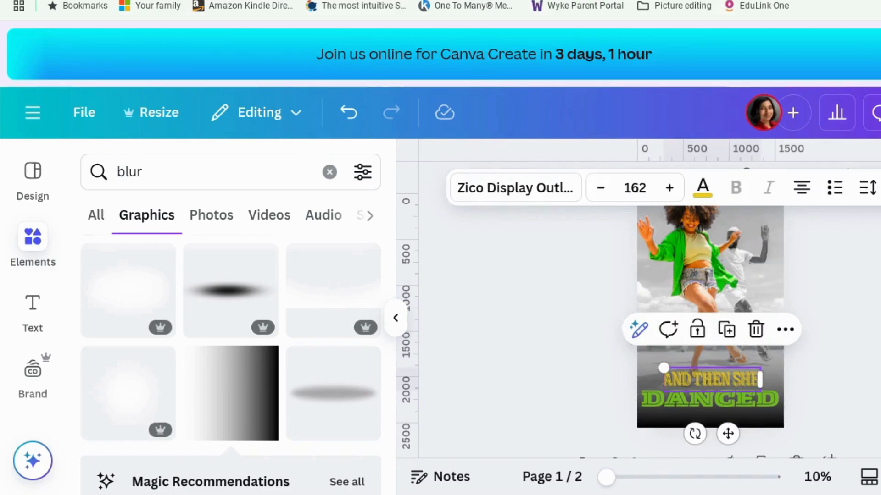
key(Escape)
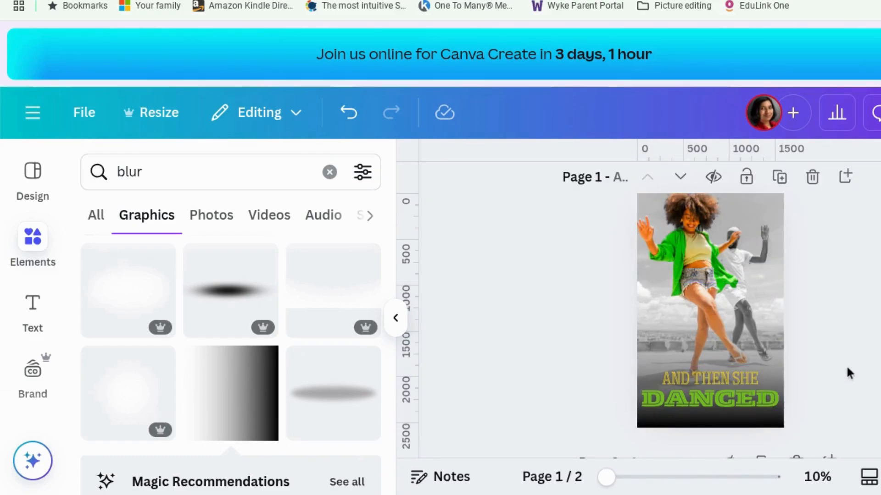
click(734, 378)
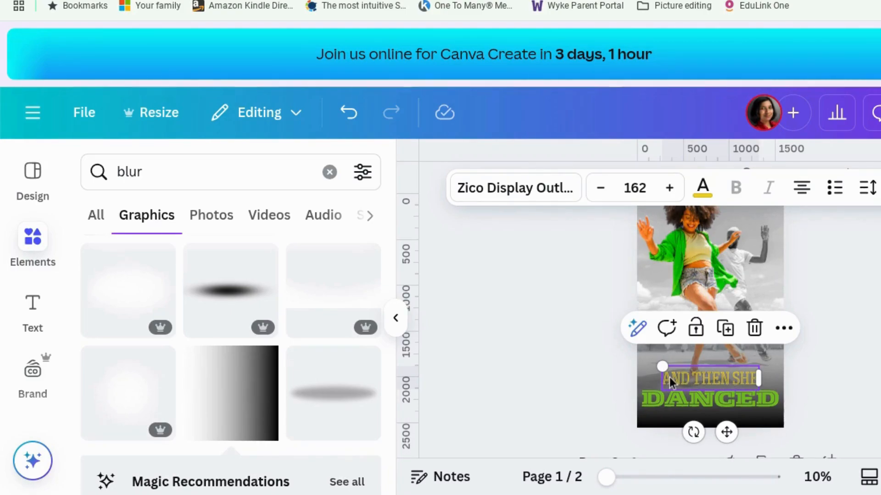
click(668, 408)
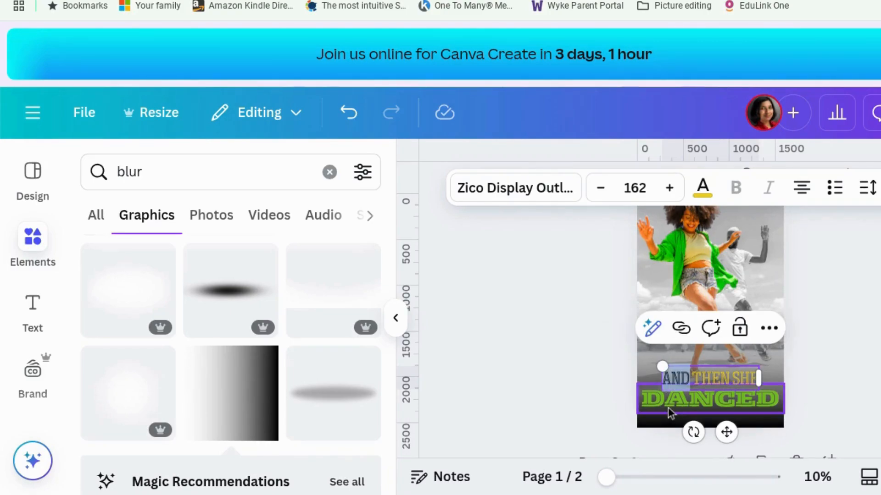
click(693, 377)
drag(700, 379, 665, 376)
text(W)
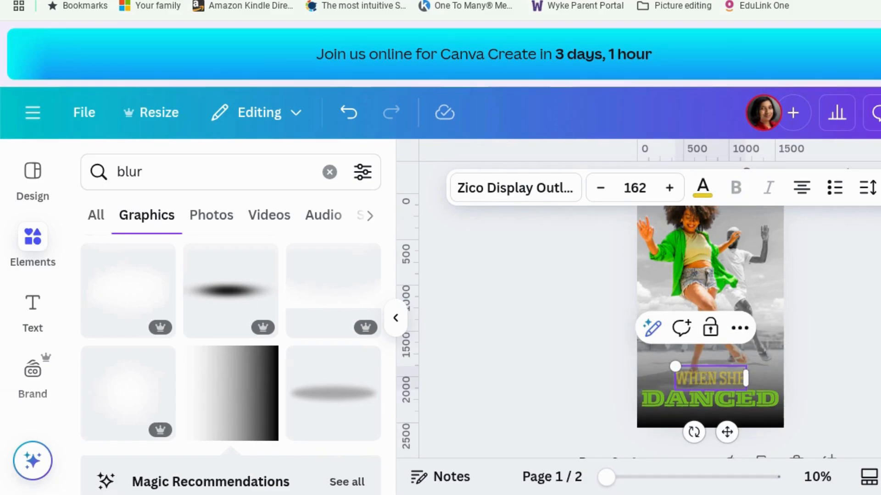
click(862, 368)
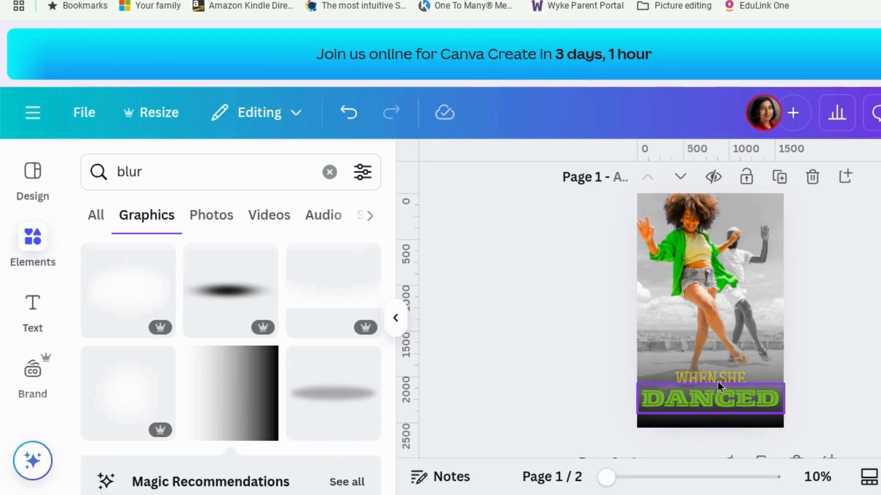
Widen the letter spacing of "WHEN SHE" so the line spans most of the width of "DANCED".
click(717, 381)
click(719, 375)
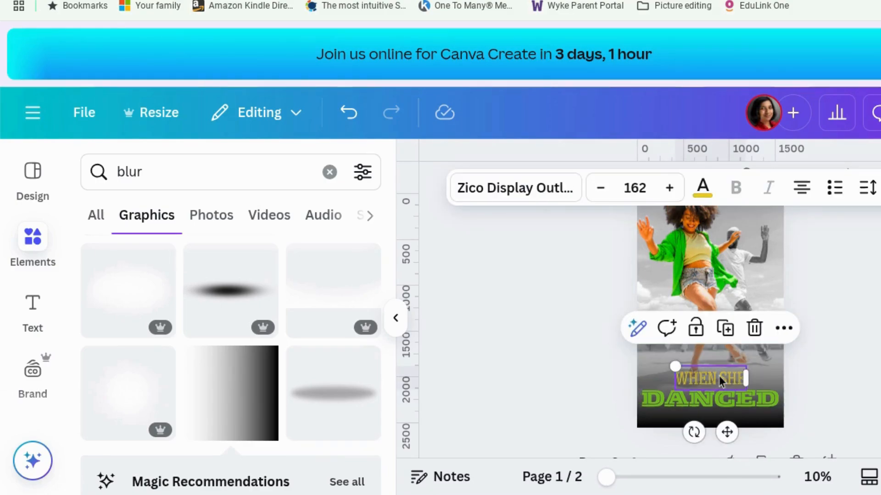
click(864, 192)
drag(803, 263, 832, 271)
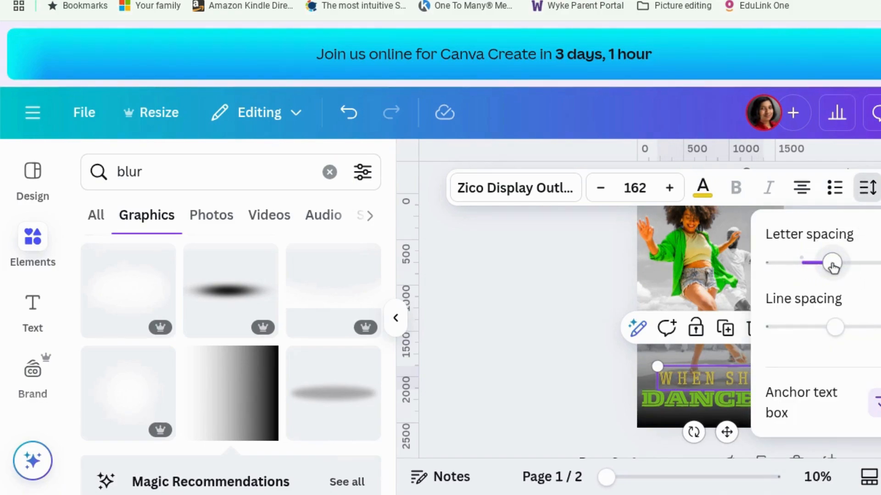
click(587, 345)
click(855, 381)
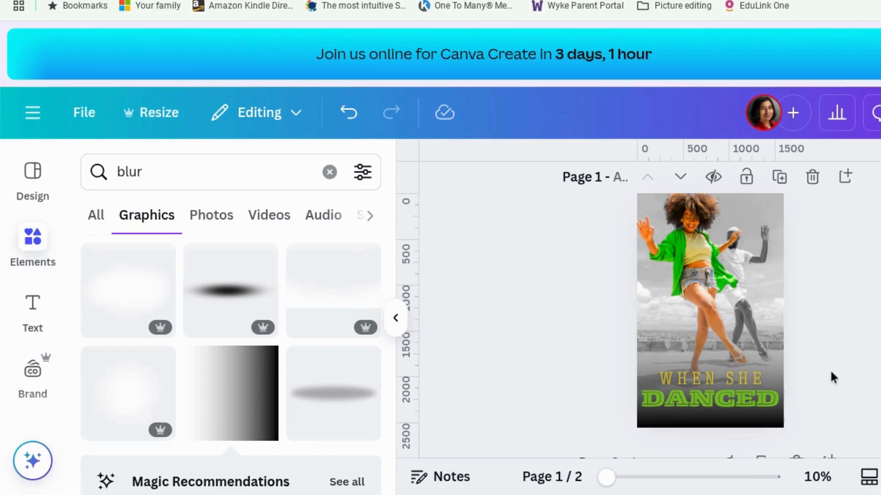
Apply a light Blur effect to the whole black-and-white background photo, keeping the colour cut-out woman sharp.
click(769, 249)
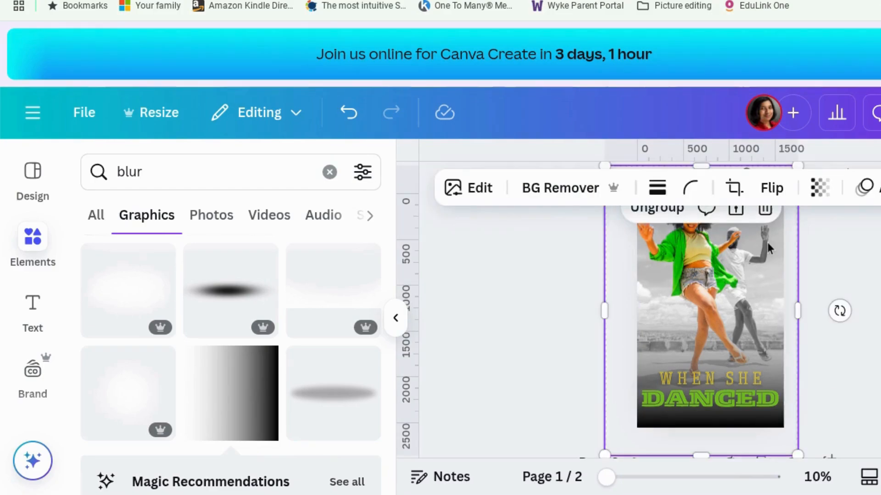
click(471, 199)
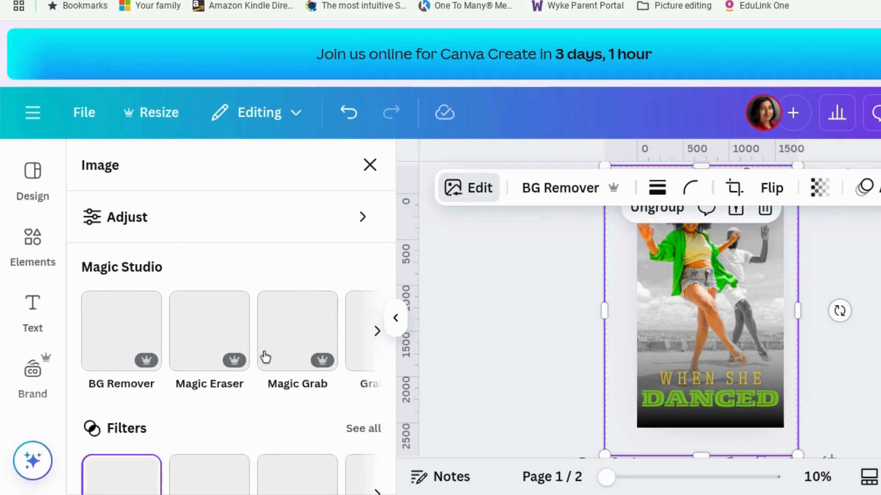
scroll(190, 415, down, 5)
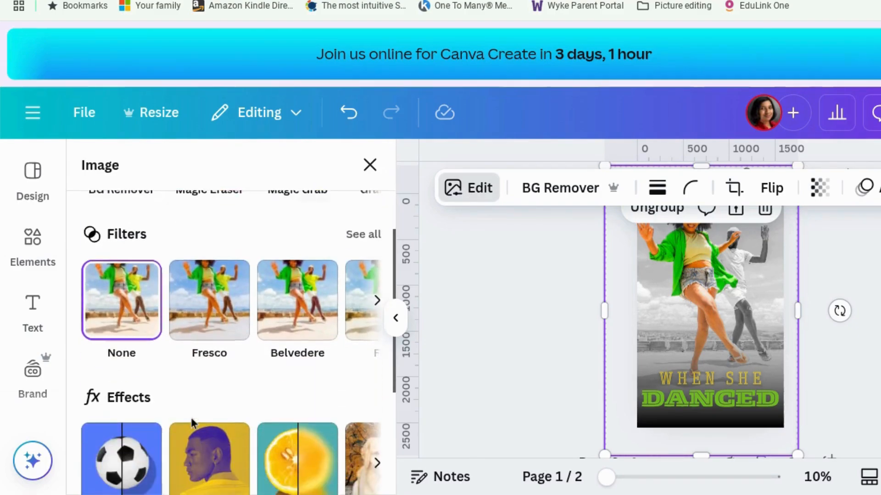
click(306, 428)
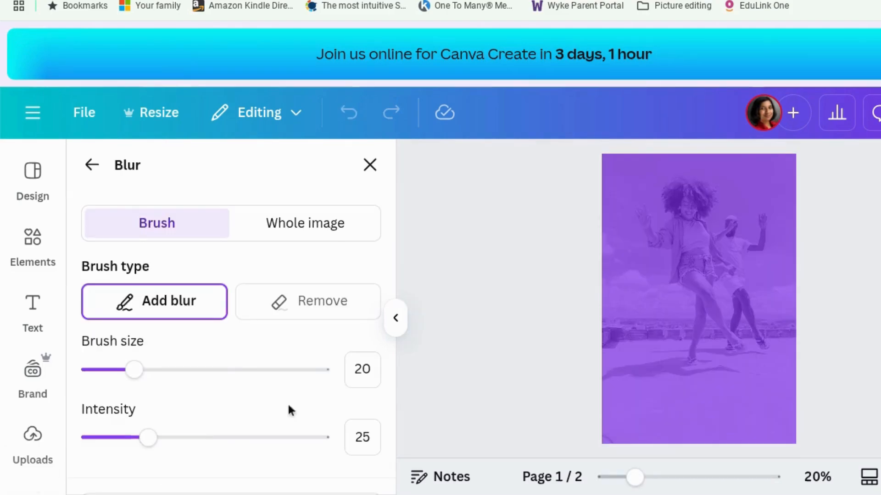
click(278, 234)
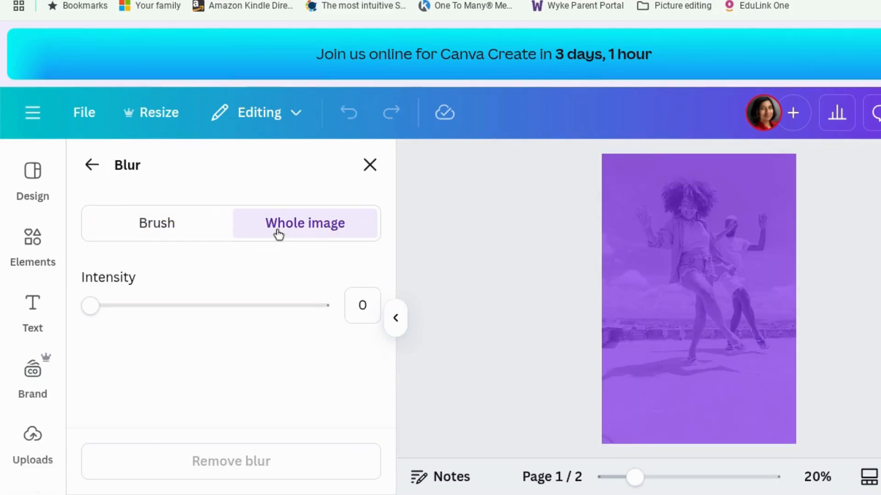
click(146, 314)
drag(156, 321, 157, 321)
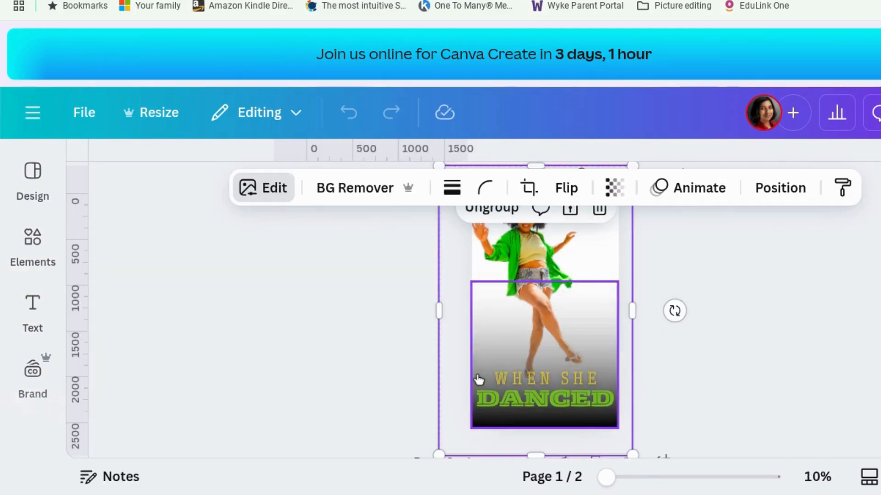
click(780, 329)
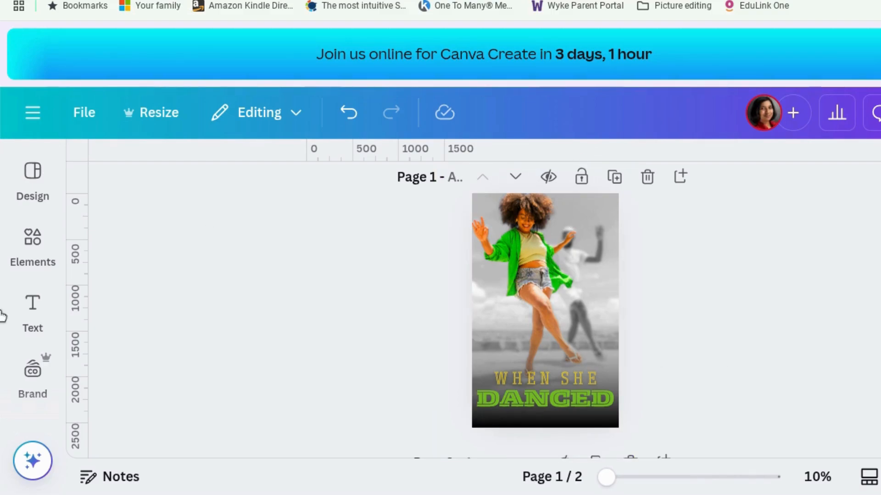
Add the text "A N AUTHOR" to page 1 and place it at the bottom of the cover, below "DANCED".
click(33, 307)
click(187, 237)
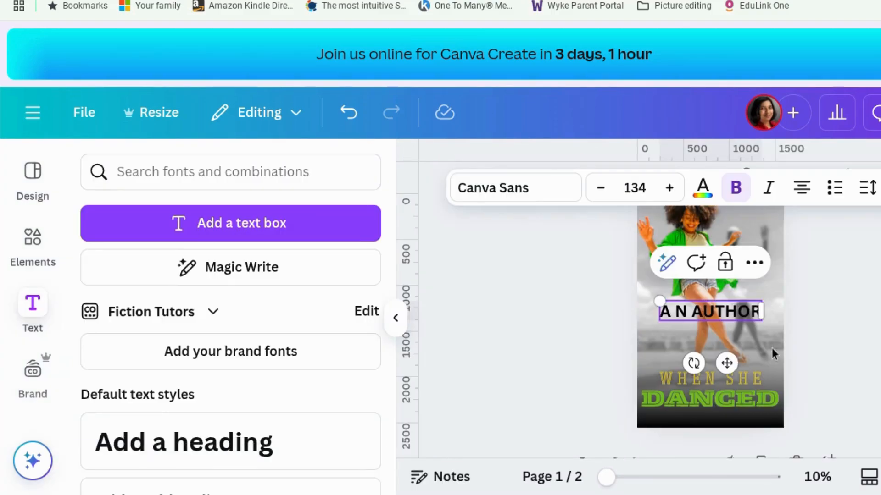
drag(726, 363, 725, 259)
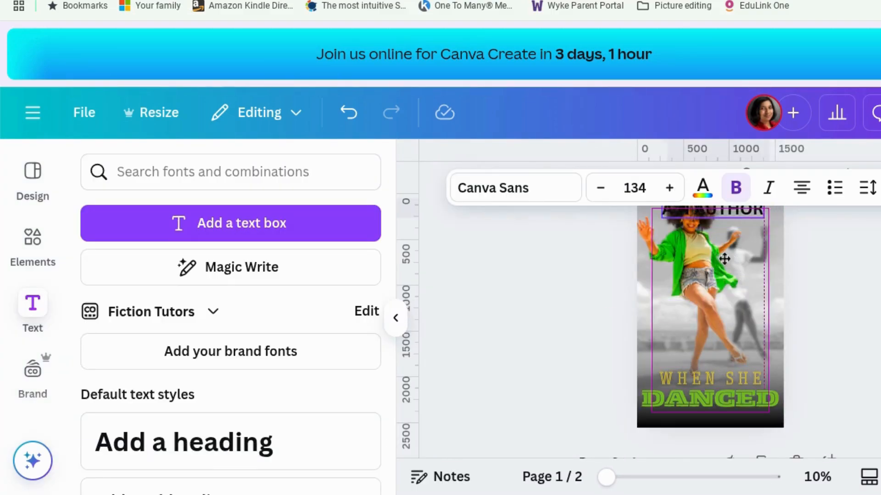
scroll(760, 275, up, 2)
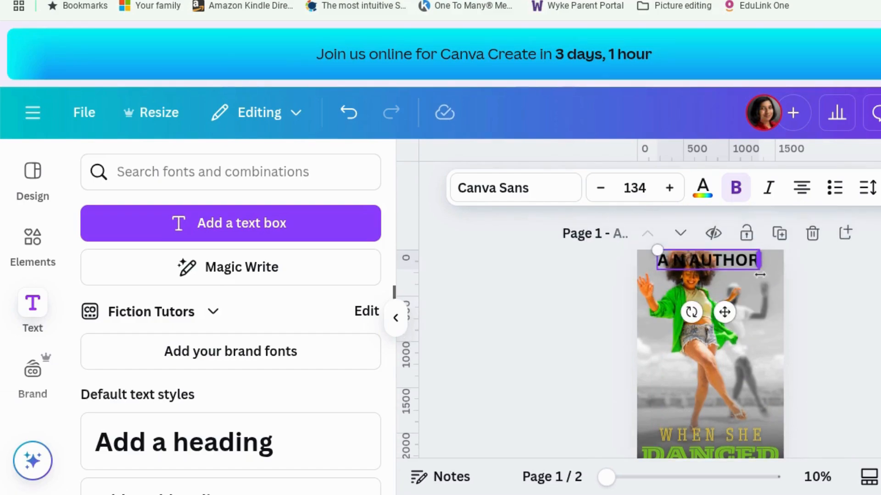
drag(725, 311, 730, 422)
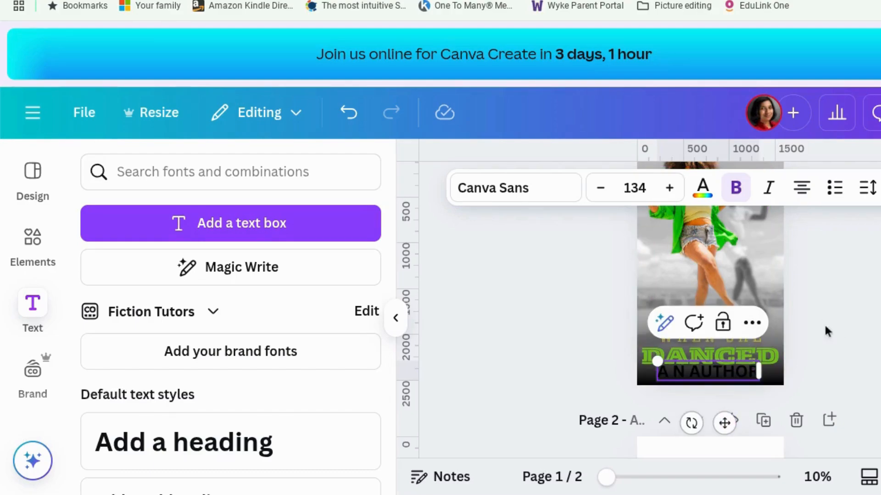
click(847, 342)
Move "WHEN SHE" and "DANCED" together slightly upwards to make room for the author line.
click(750, 365)
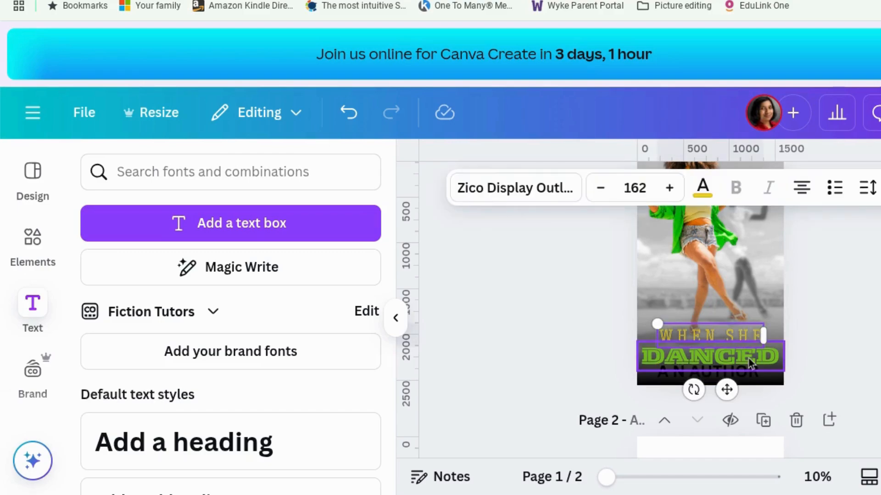
shift+click(750, 366)
drag(729, 413, 733, 398)
click(805, 366)
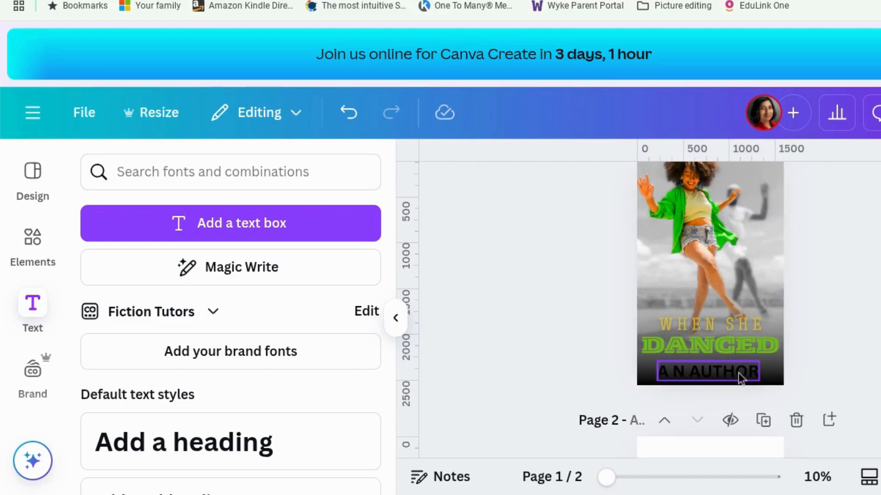
Colour the author line "A N AUTHOR" yellow from the default solid colours.
click(740, 373)
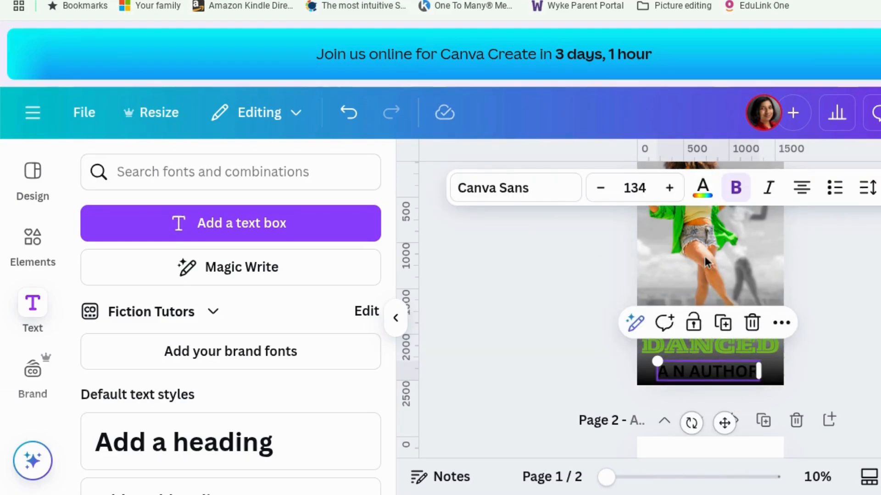
click(702, 194)
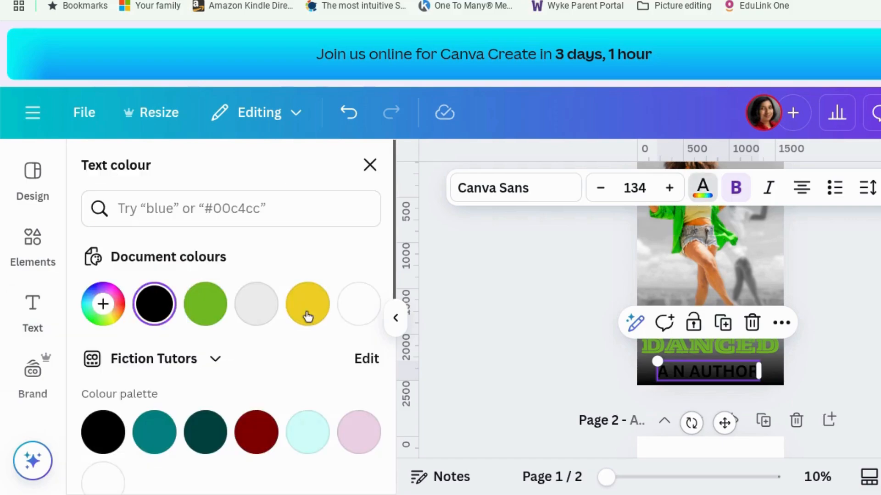
scroll(298, 312, down, 8)
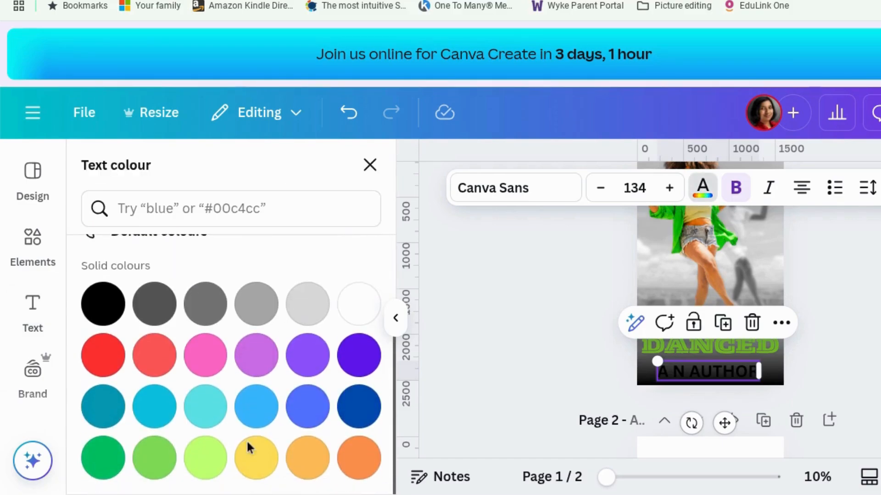
click(255, 457)
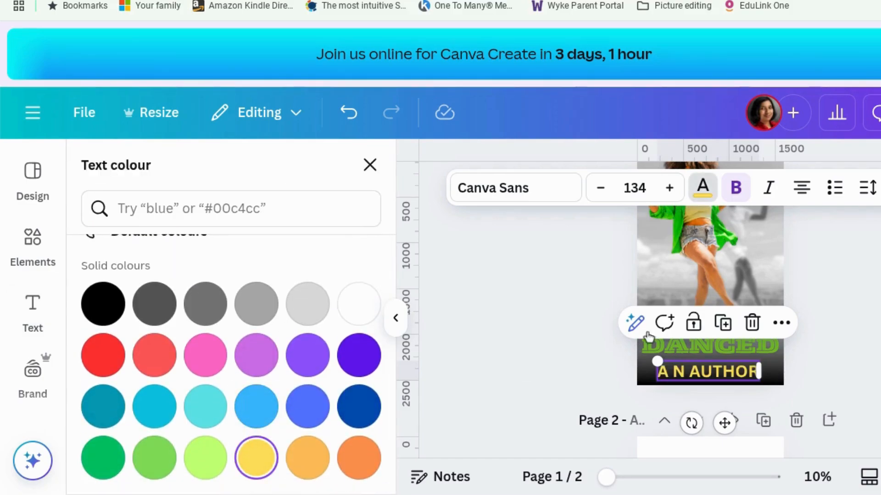
click(846, 329)
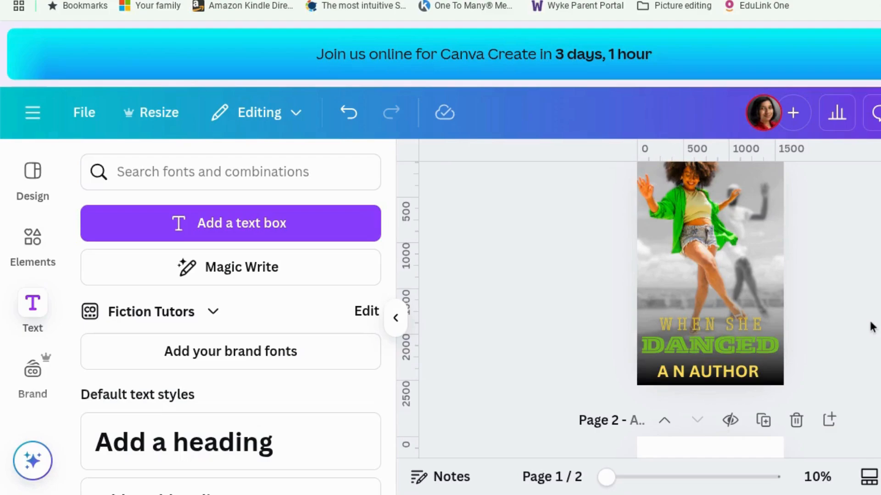
scroll(877, 308, up, 1)
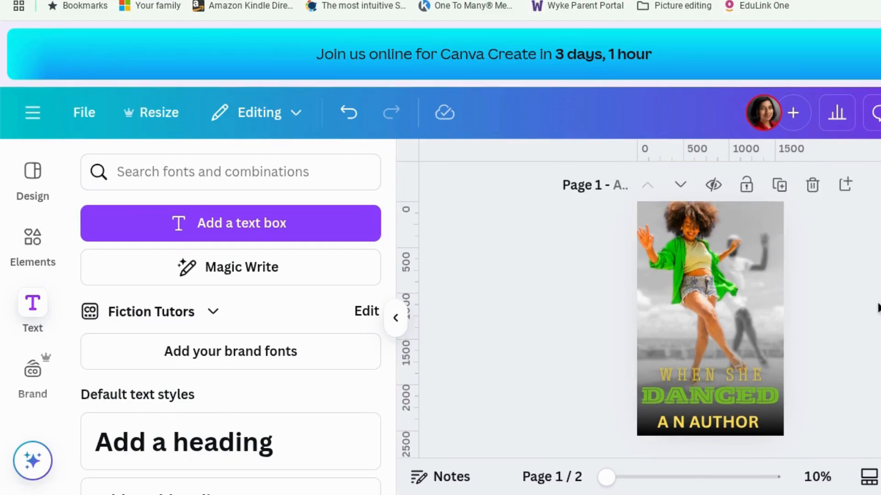